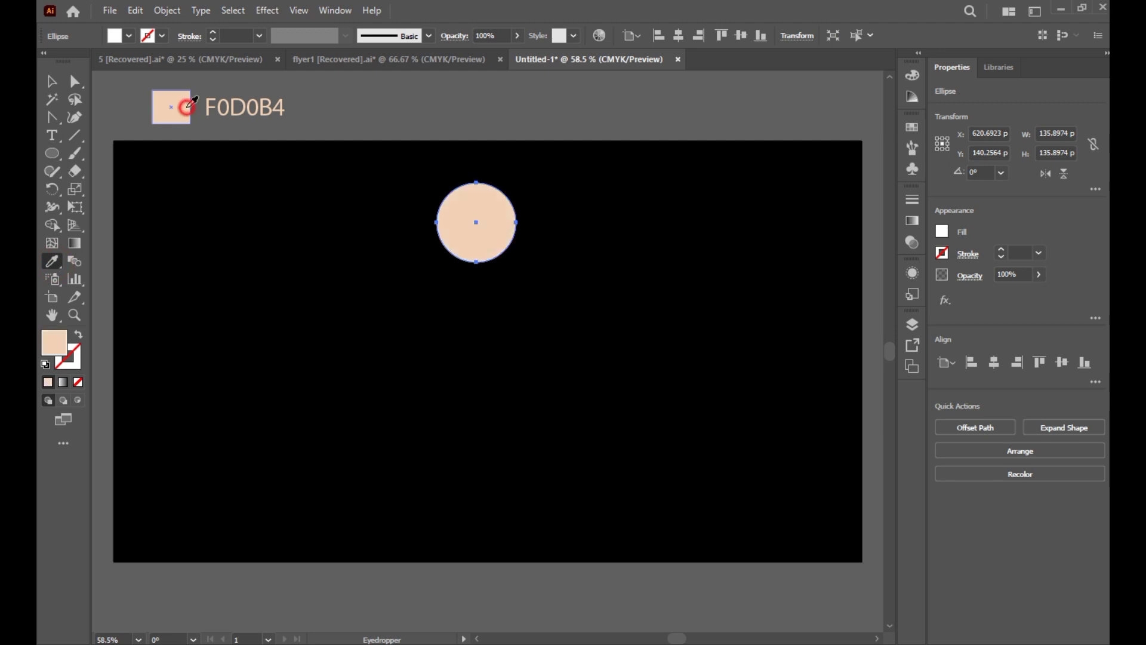
Step: Move the circle upward so it sits near the top of the black background
left_click(53, 82)
left_click_drag(474, 225, 480, 209)
left_click(316, 246)
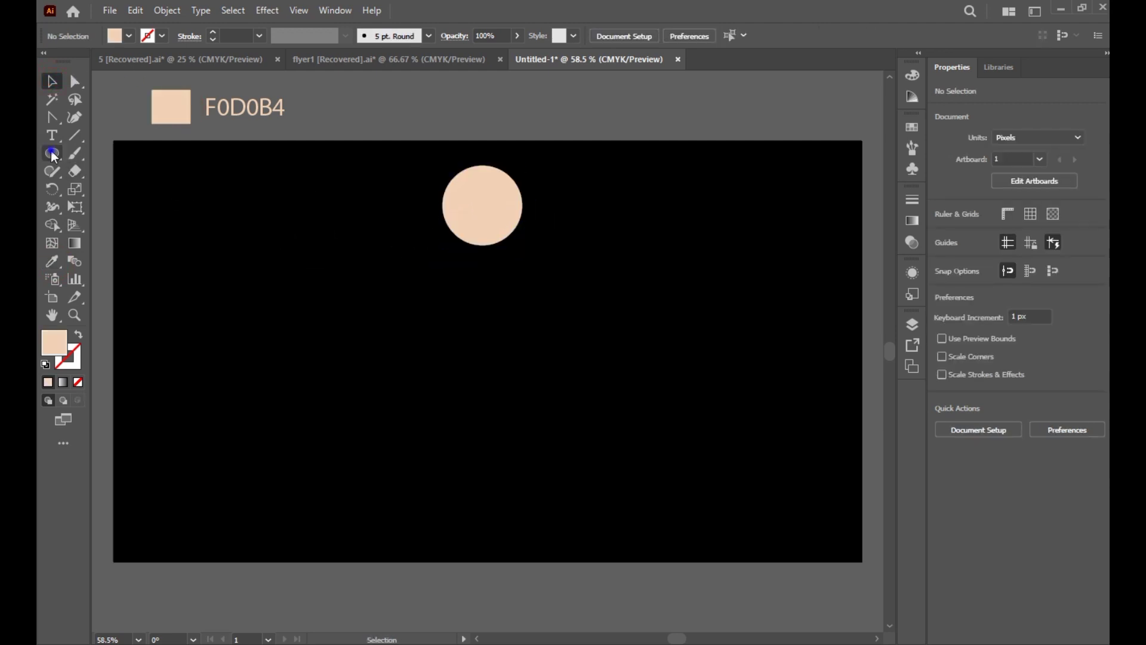
Step: Draw a collar rectangle about 206 × 37 px, centred over the lower edge of the circle
left_click_drag(52, 154, 90, 156)
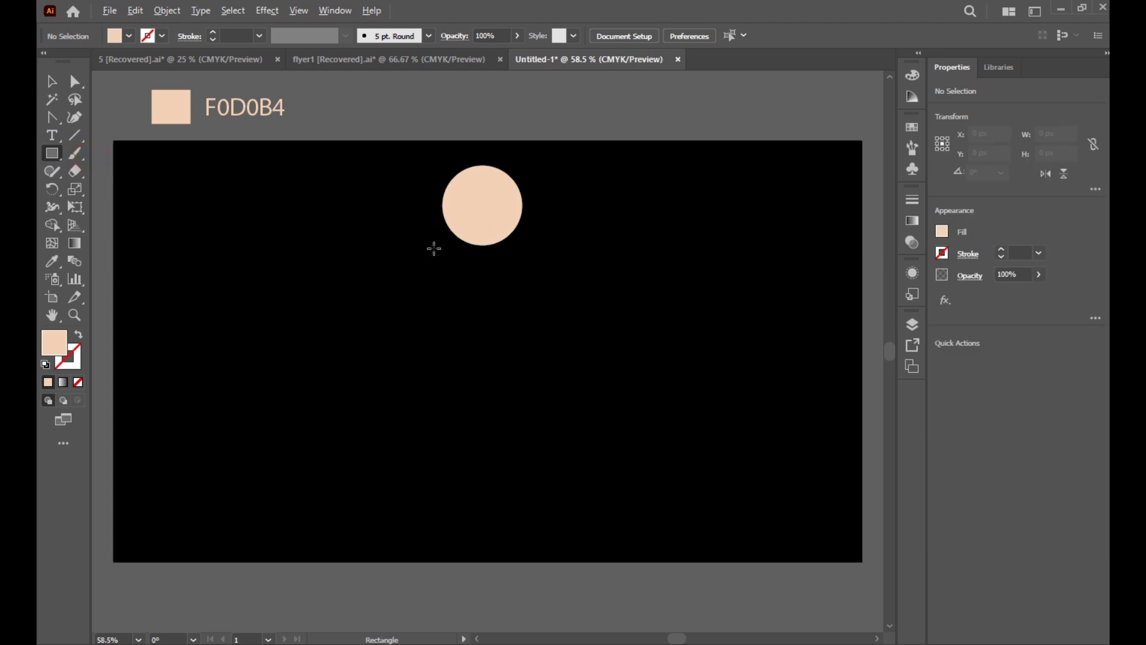
mouse_move(428, 245)
left_mouse_down()
mouse_move(499, 315)
mouse_move(525, 253)
mouse_move(557, 269)
mouse_move(482, 251)
left_mouse_up()
left_click(52, 81)
left_click(478, 289)
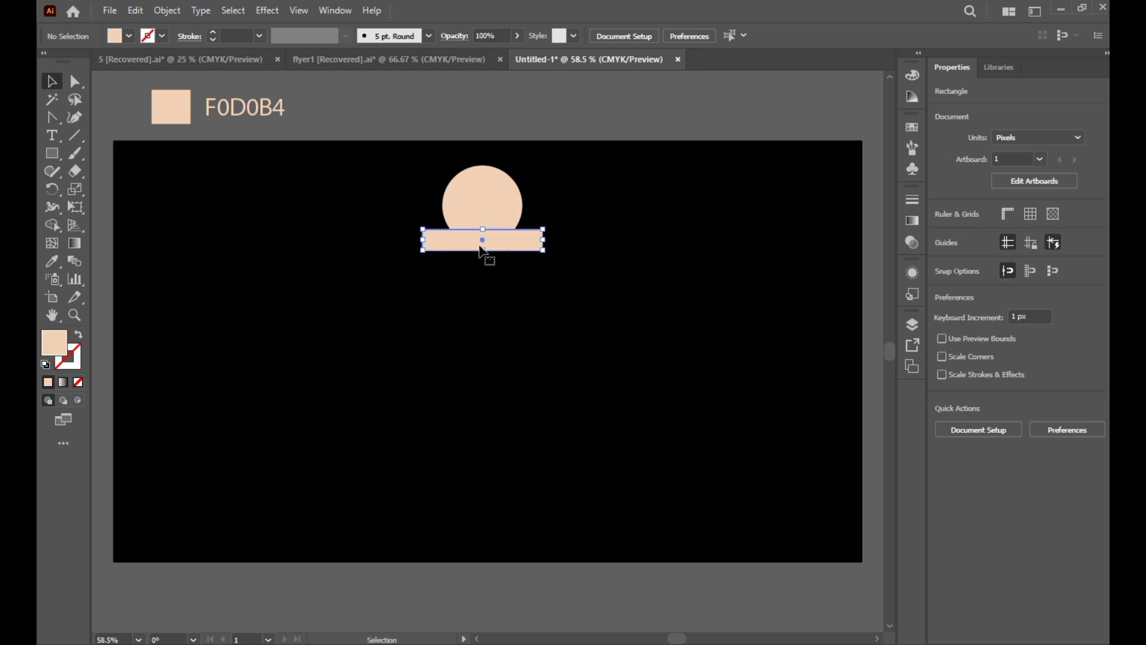
left_click(475, 263)
Step: Draw a body rectangle about 136 × 172 px, directly below and centred on the collar
left_click(52, 154)
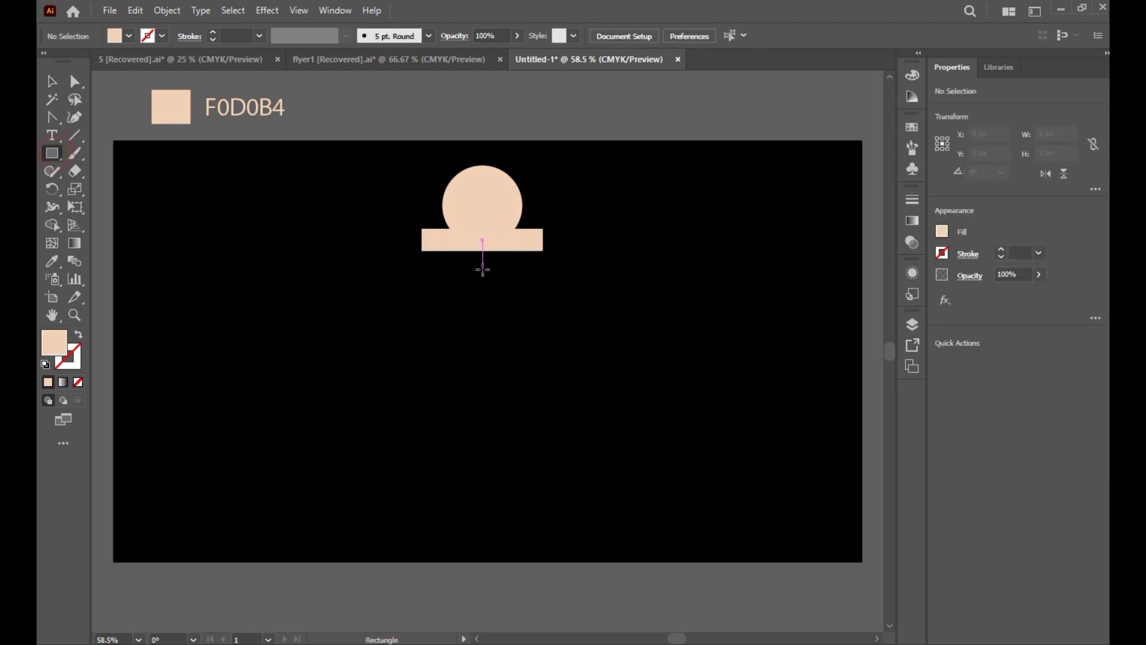
left_click_drag(442, 250, 521, 353)
left_click(51, 82)
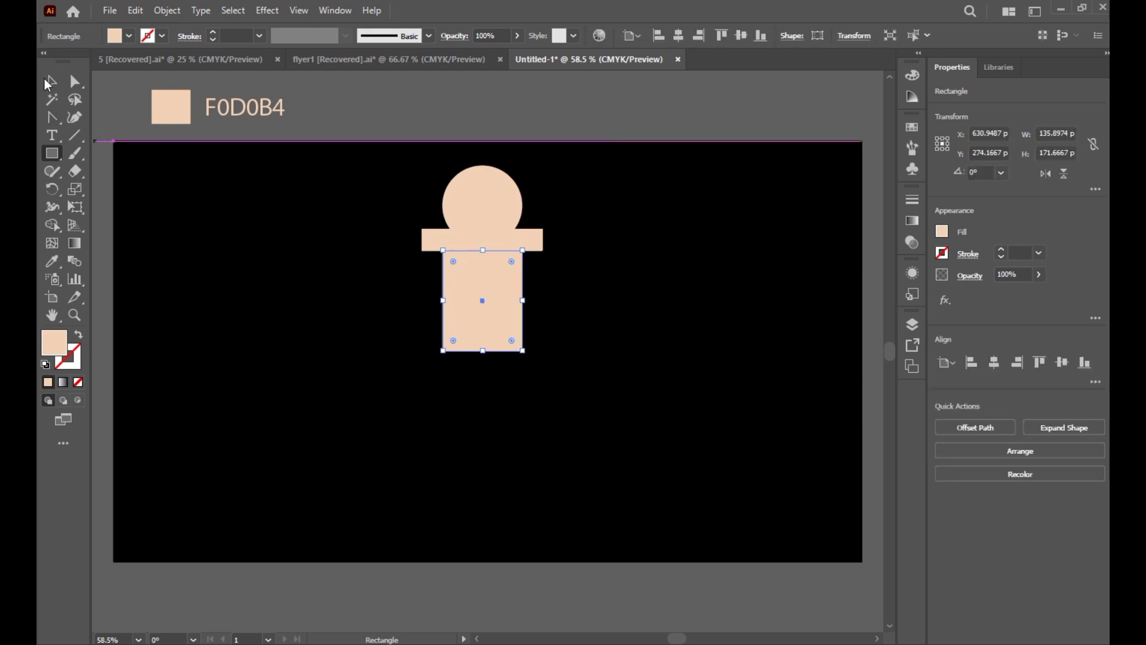
Step: Copy the collar rectangle to the foot of the body and stack a second copy directly beneath it
left_click(497, 240)
left_click_drag(498, 240, 506, 384)
left_click(488, 387)
key("alt")
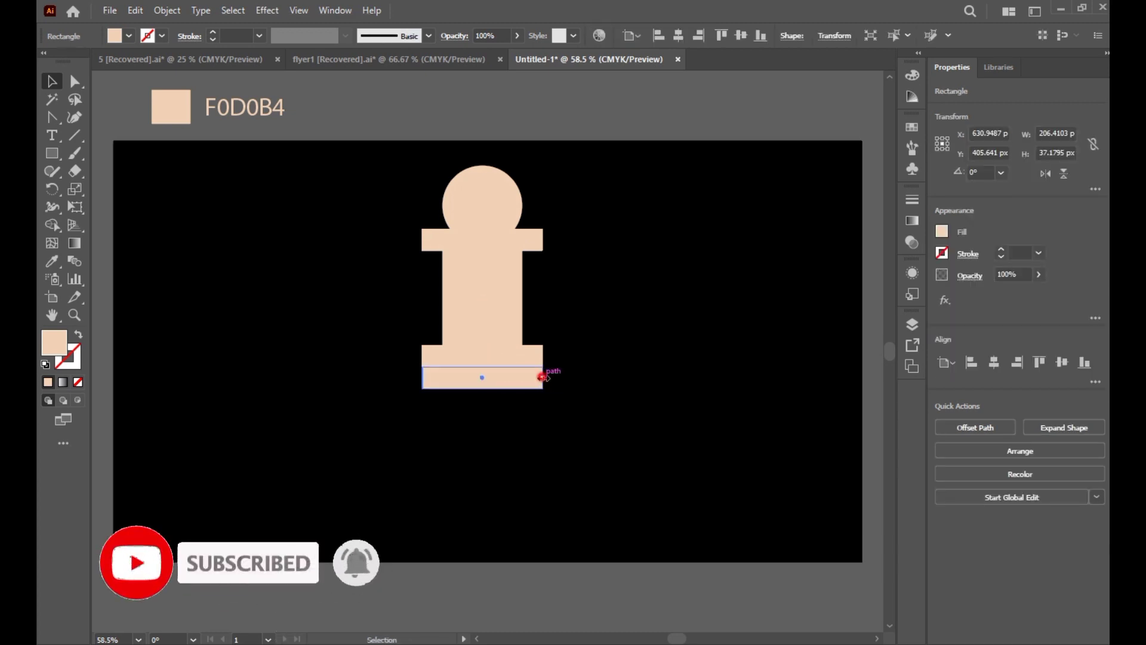
Step: Widen the lower slab symmetrically to about 277 px and add a slab about 372 × 37 px beneath it
left_click_drag(542, 377, 564, 377)
left_click_drag(485, 390, 591, 402)
left_click(492, 434)
left_click(519, 443)
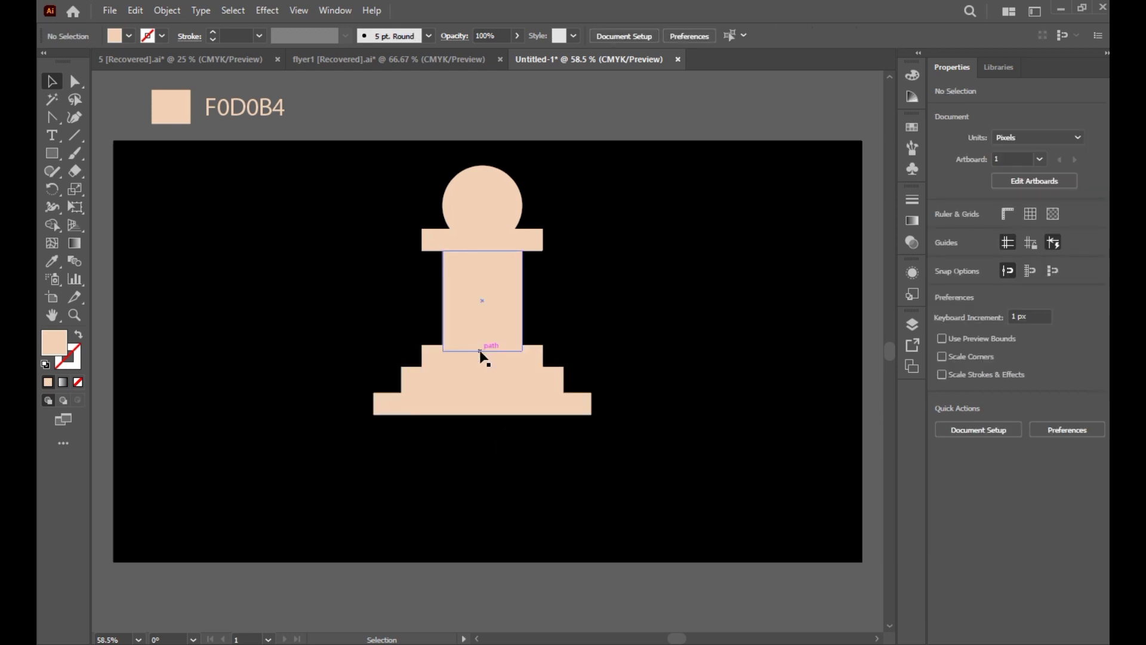
Step: Copy the narrow slab at the body's foot down to protrude just below the widest slab
left_click(481, 357)
left_click_drag(482, 357, 492, 426)
left_click(488, 479)
Step: Move all the pawn shapes straight down to centre the figure vertically on the black background
left_click_drag(358, 173, 576, 472)
left_click_drag(470, 315, 475, 345)
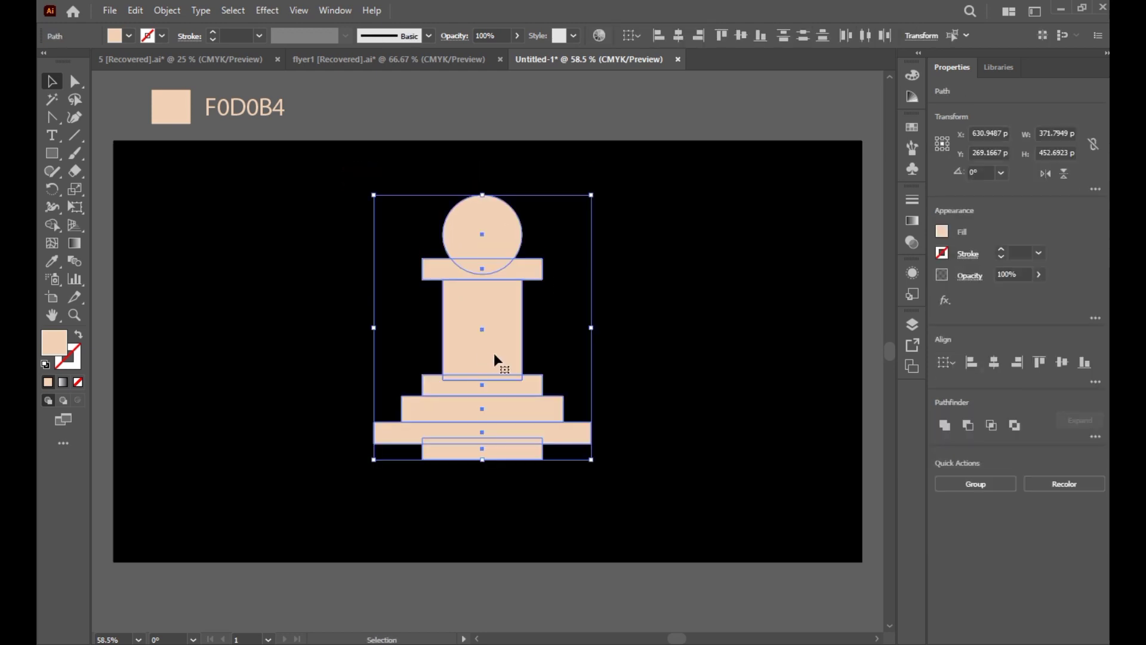
left_click(677, 348)
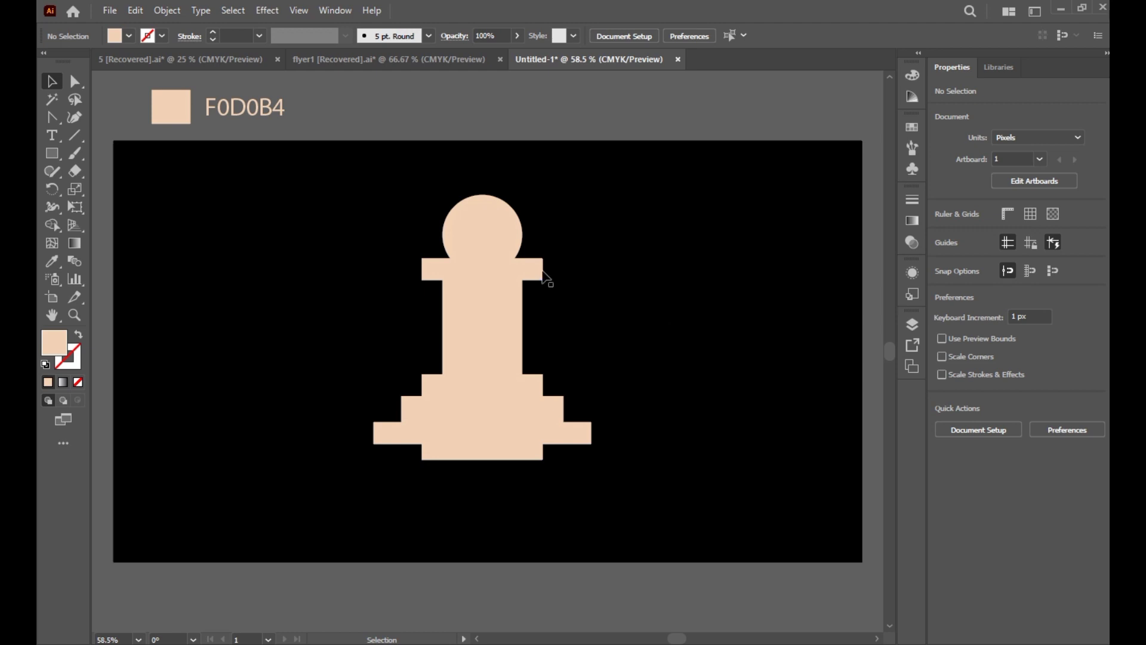
Step: Round the two top corners of the collar rectangle to the maximum radius, about 37 px
left_click(75, 80)
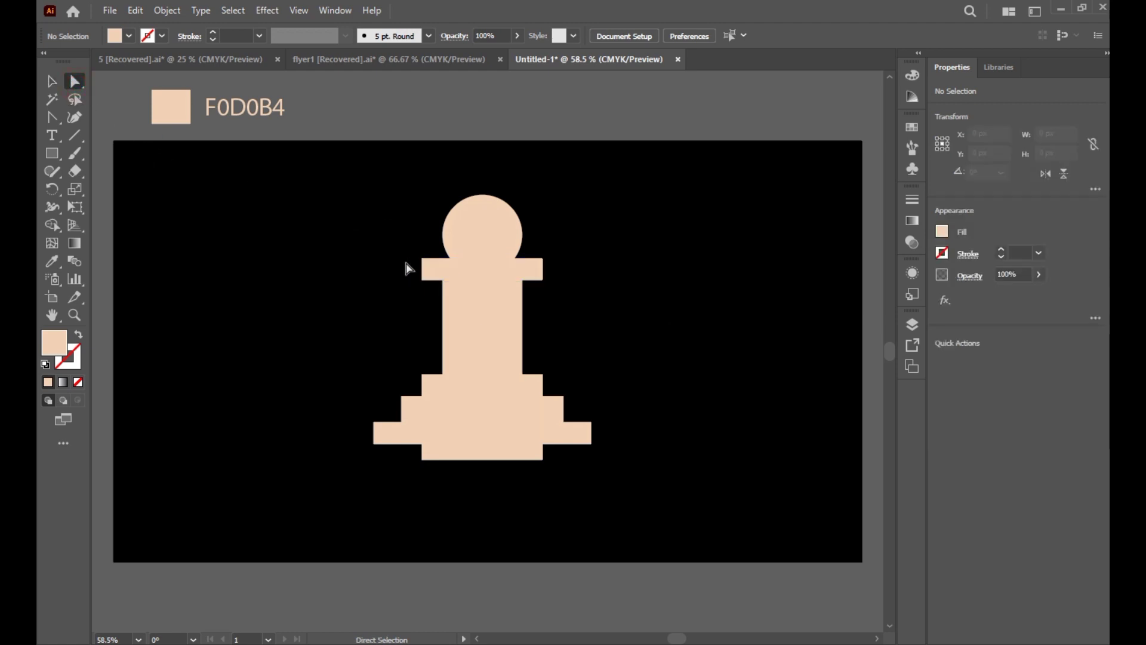
left_click(422, 259)
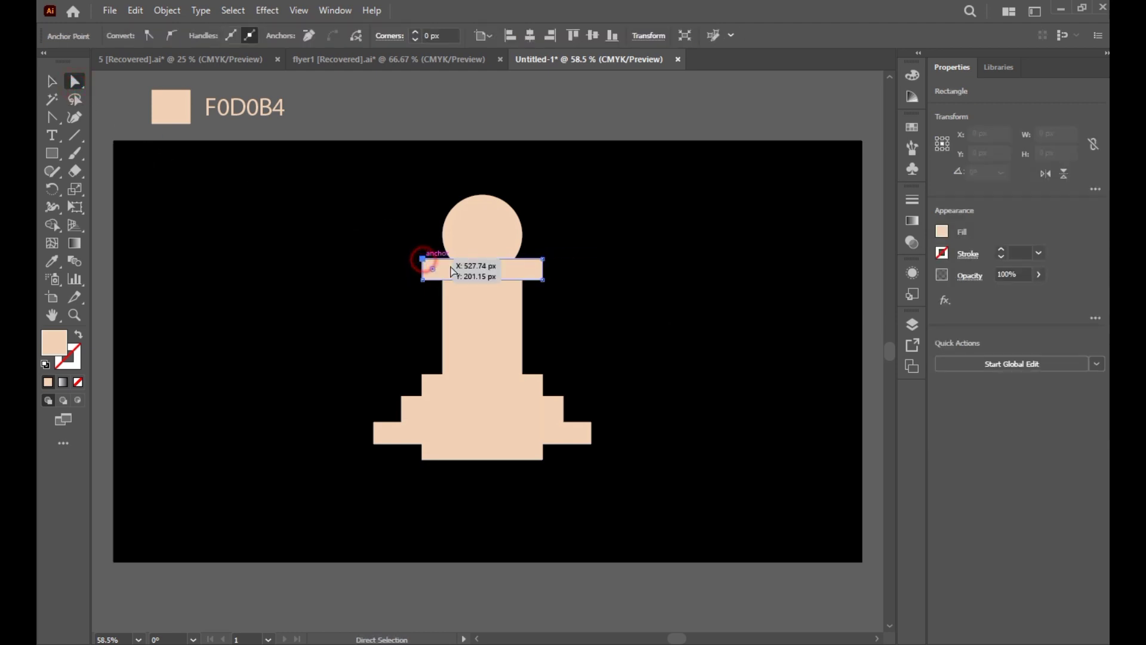
left_click(542, 259, "shift")
left_click_drag(532, 269, 462, 319)
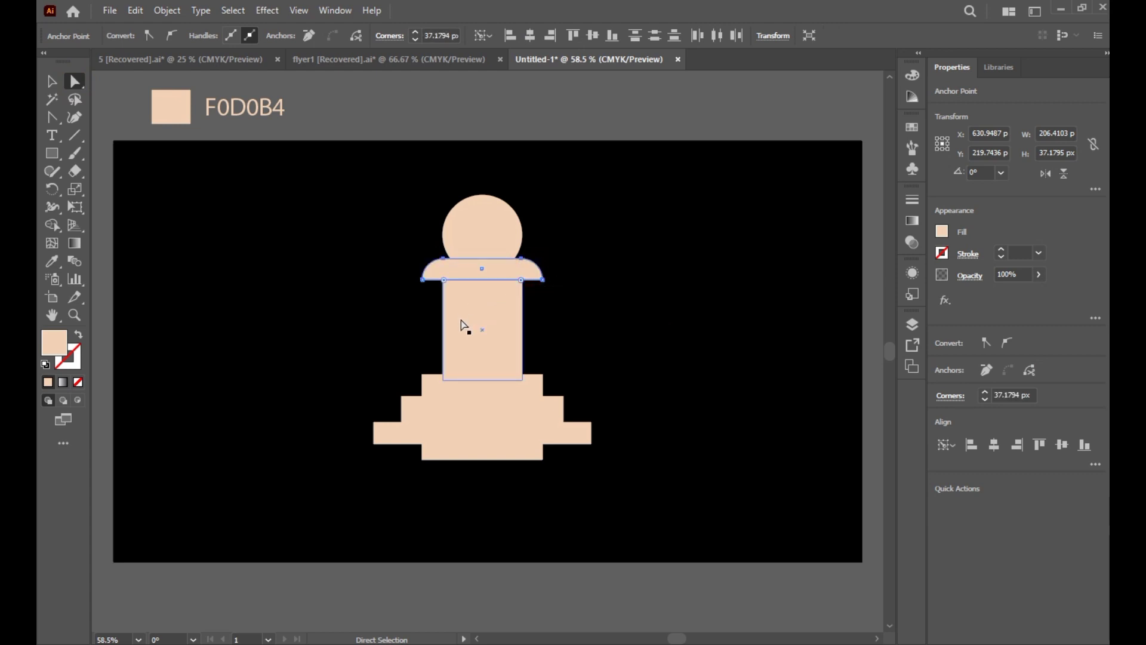
Step: Fully round the ends of the three stacked base slabs, leaving the narrow bottom rectangle square
left_click(433, 387)
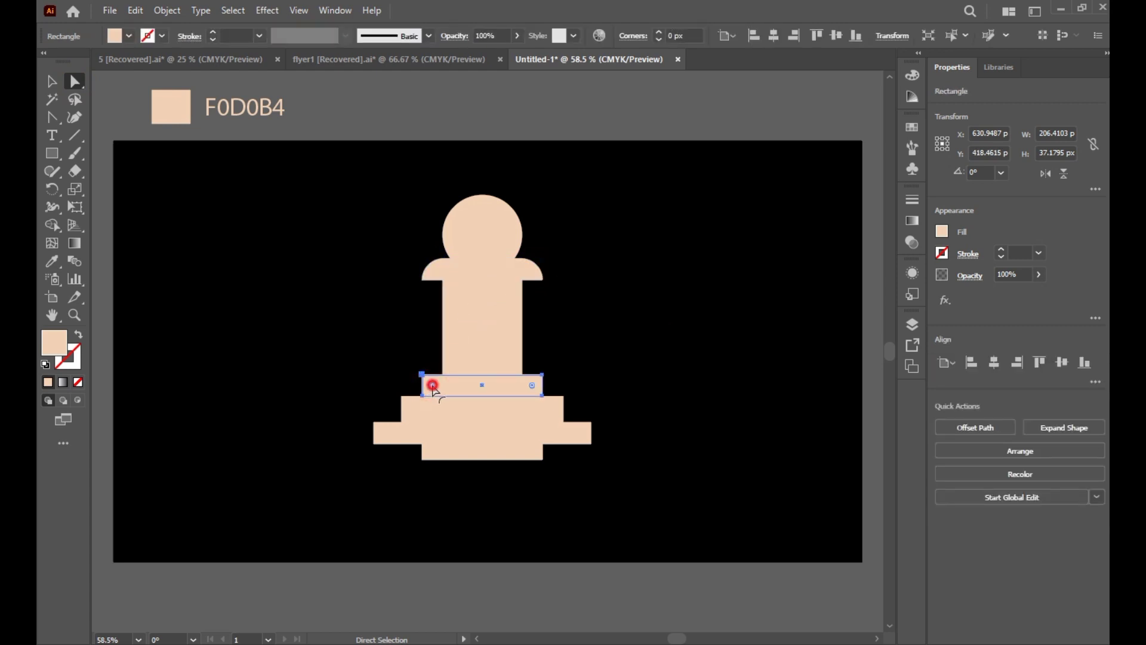
left_click_drag(433, 386, 525, 397)
left_click(438, 409)
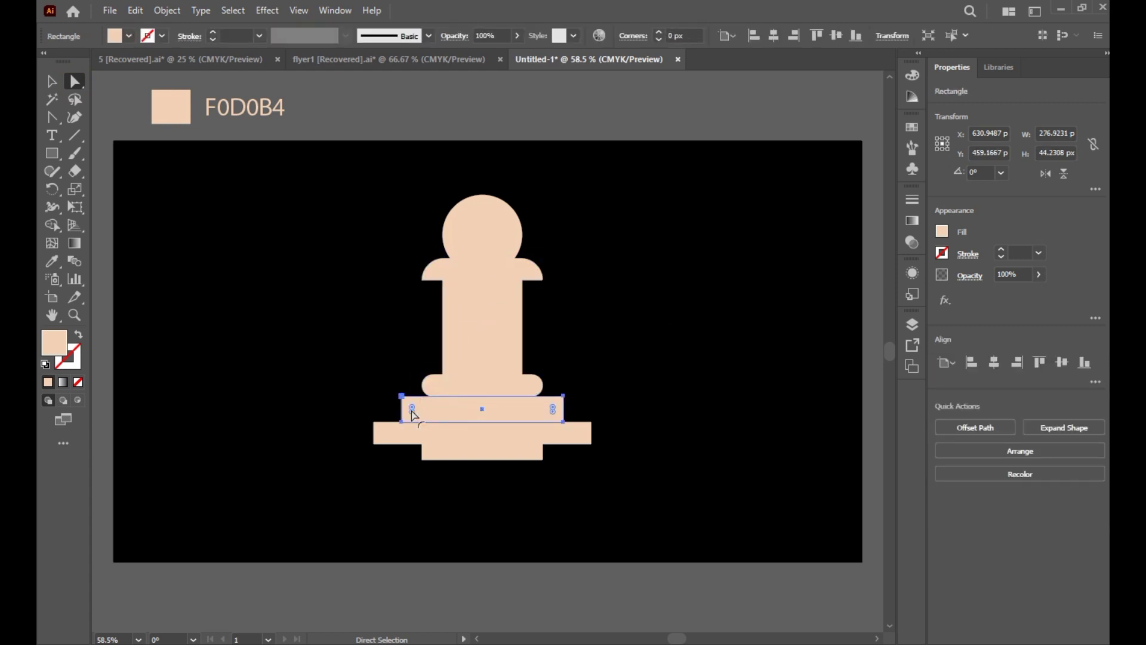
left_click_drag(414, 414, 462, 409)
left_click(403, 441)
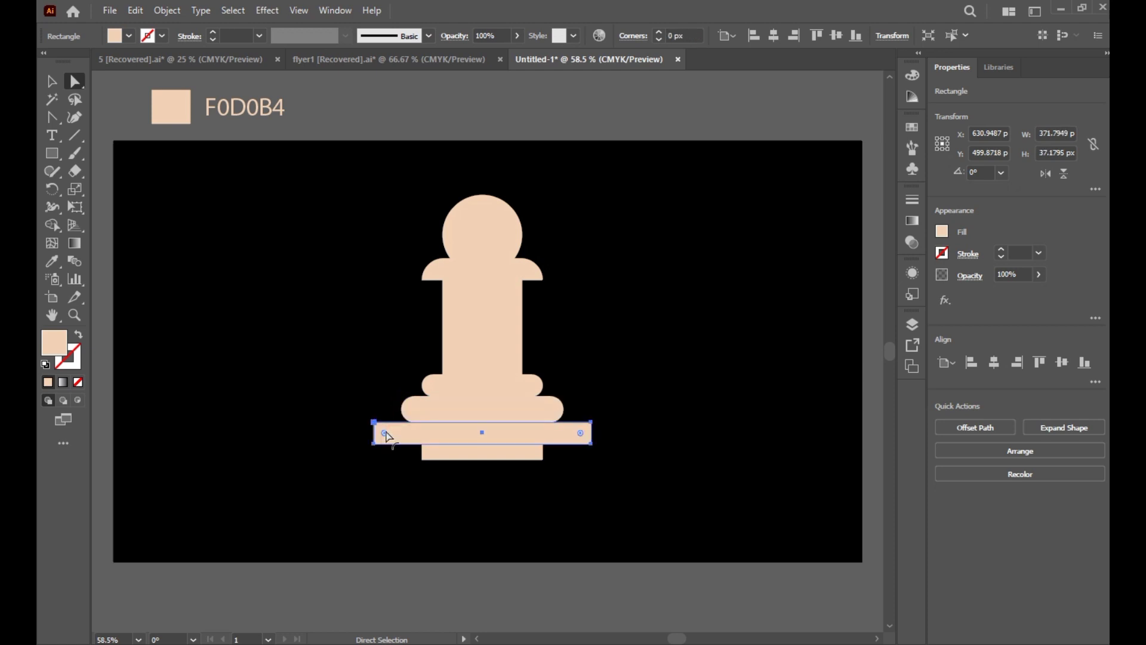
left_click_drag(384, 433, 461, 435)
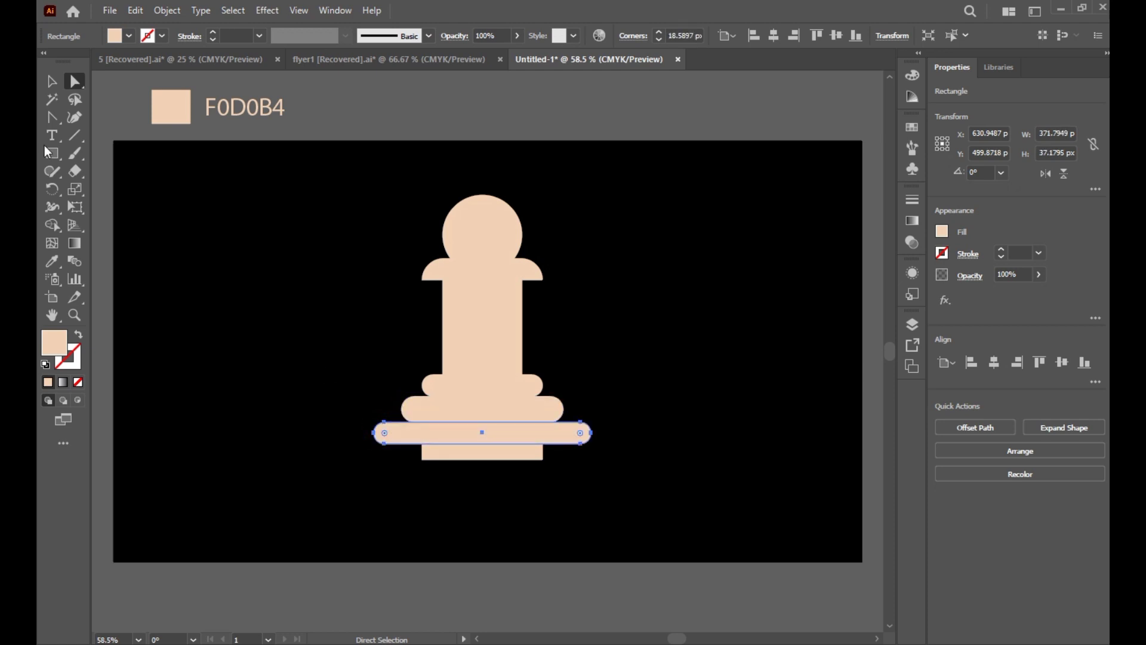
left_click(52, 83)
left_click(235, 295)
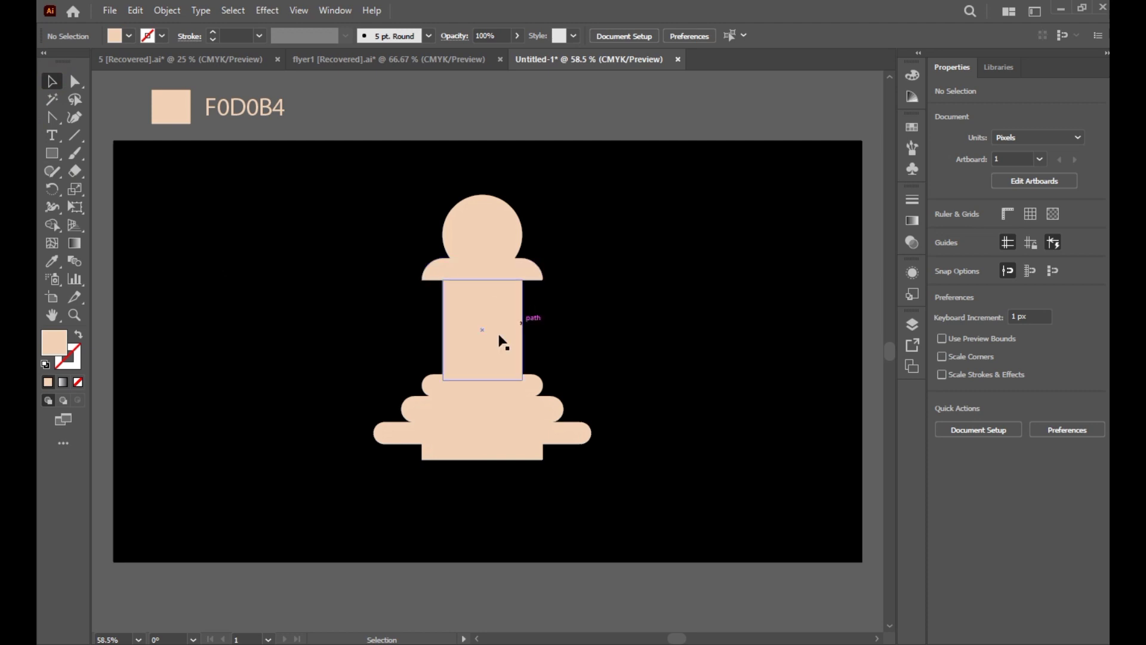
Step: Taper the body rectangle with Perspective Distort, narrowing its top slightly and widening its bottom to about 164 px
left_click(483, 329)
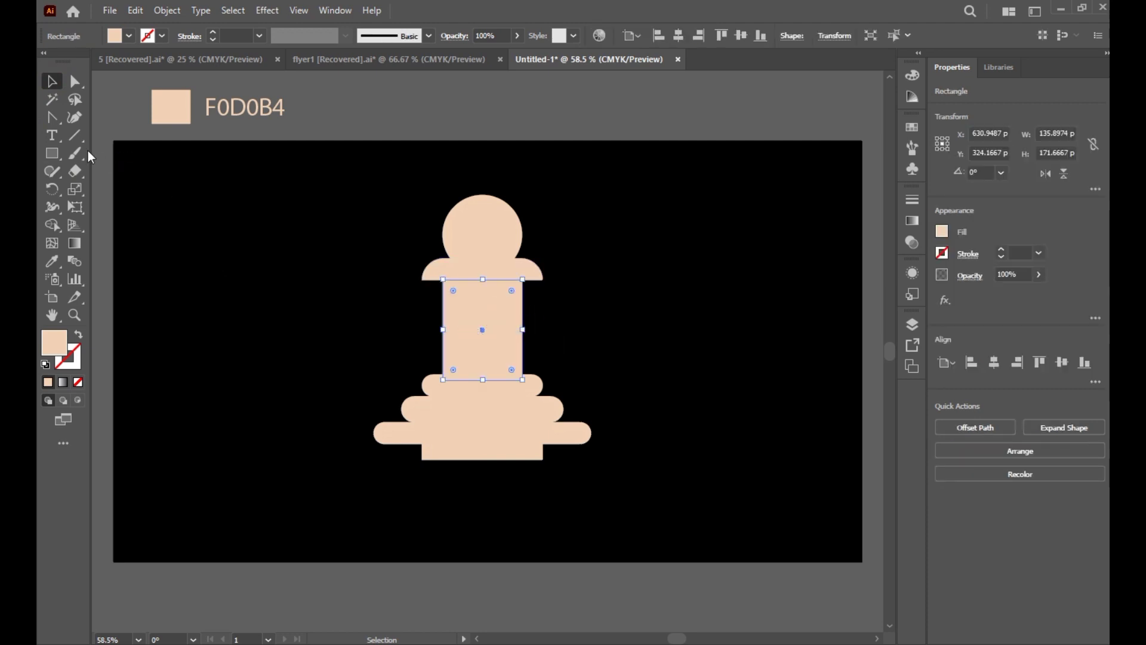
left_click(78, 203)
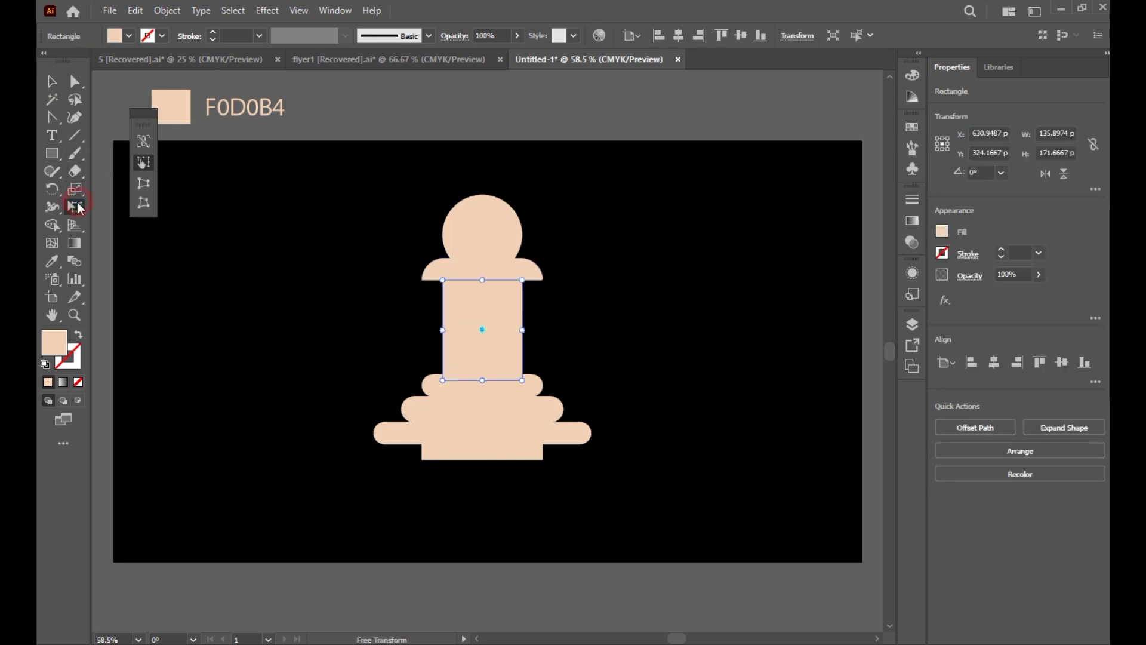
left_click(144, 182)
left_click_drag(444, 281, 449, 280)
left_click_drag(443, 381, 434, 380)
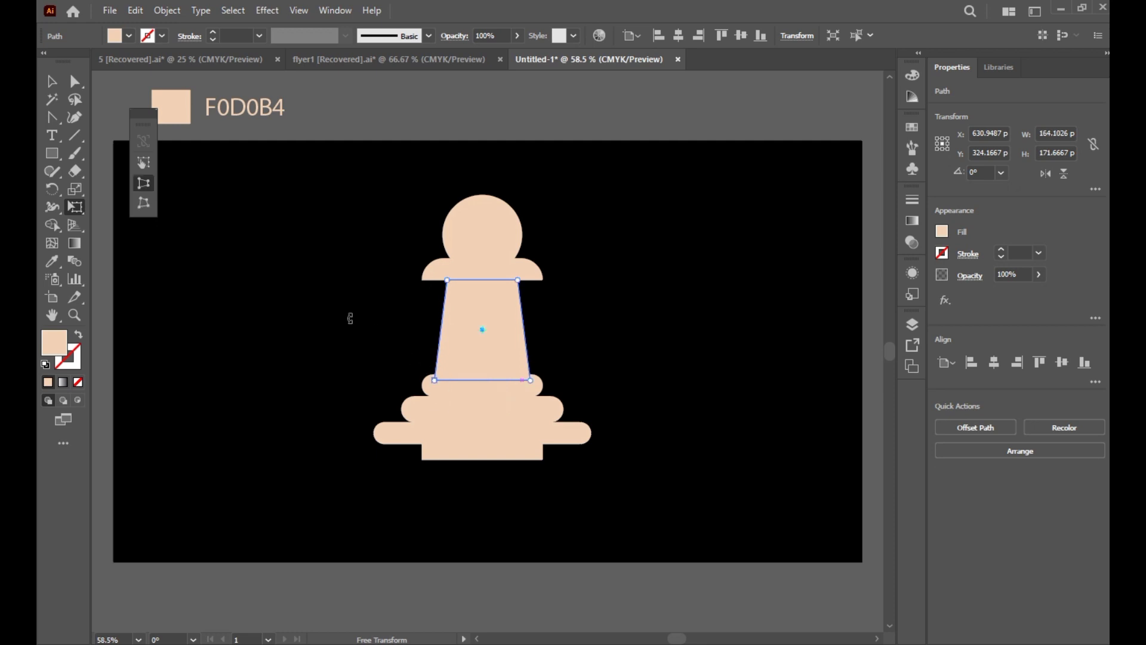
Step: Bend both slanted sides of the body inward into concave curves with the Anchor Point tool
right_click(51, 115)
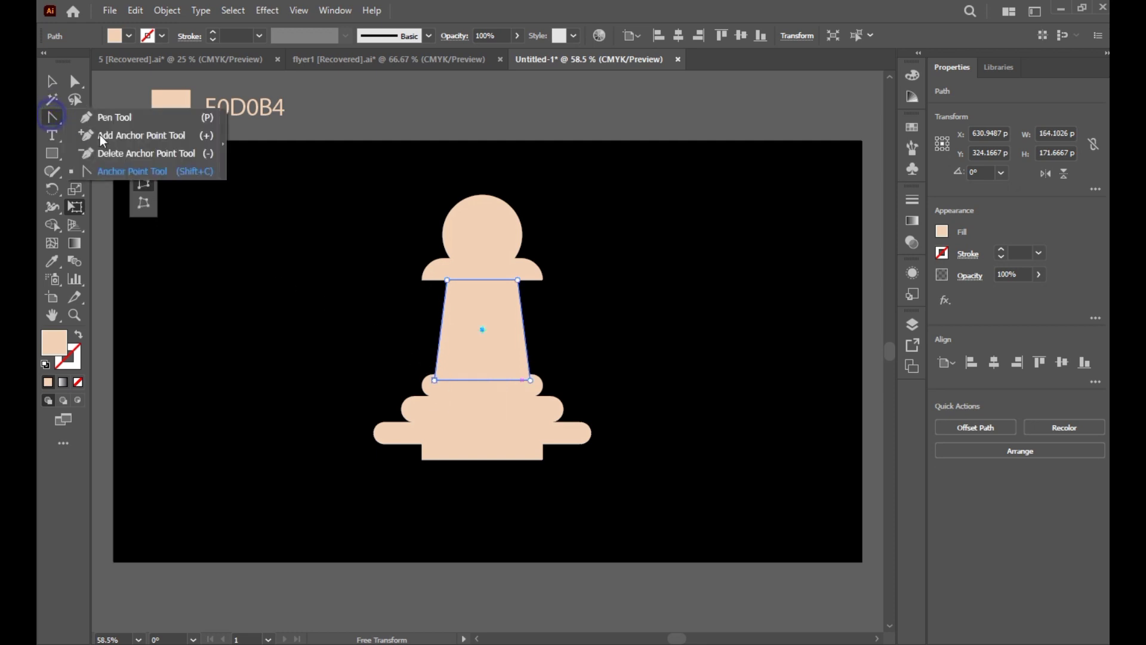
left_click(113, 171)
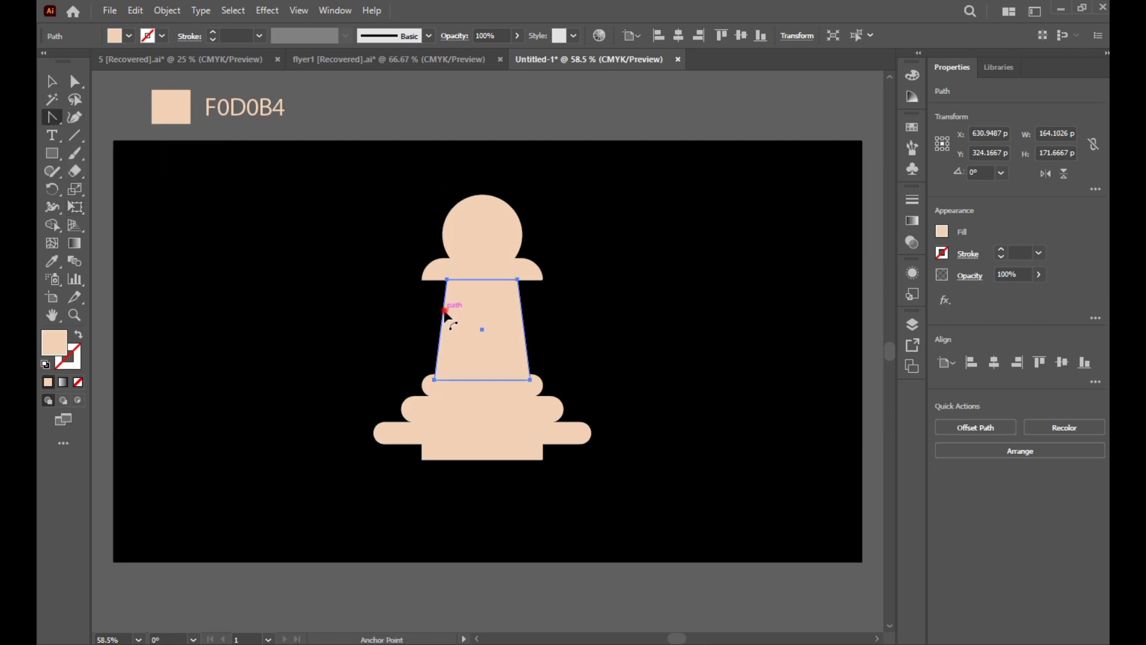
left_click_drag(447, 313, 451, 313)
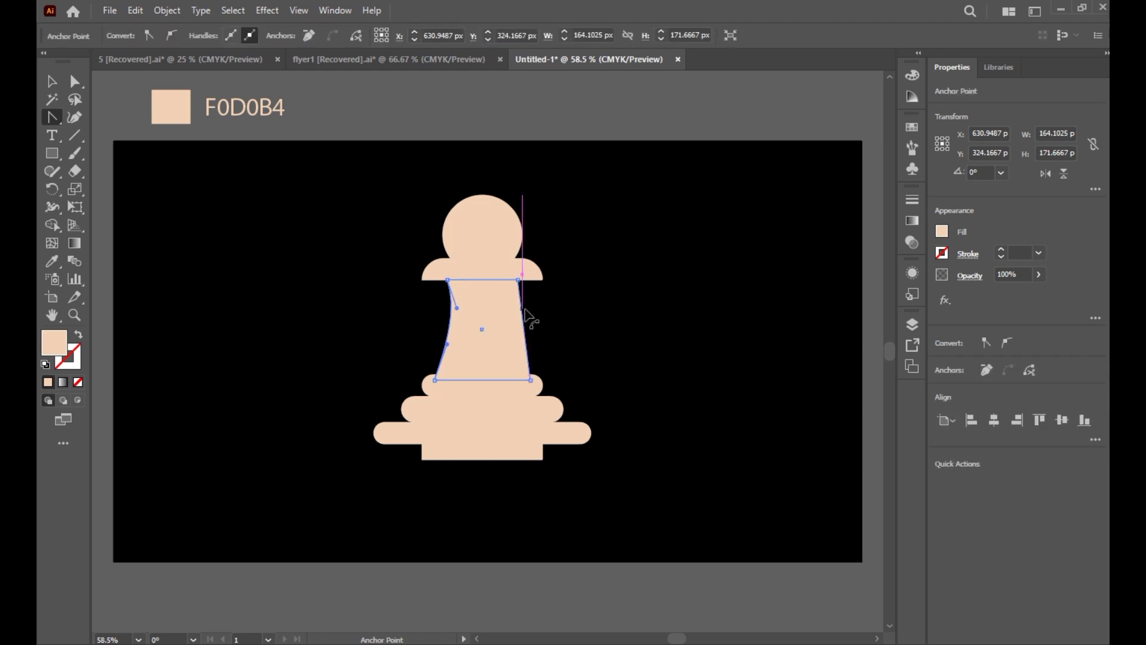
left_click_drag(524, 311, 510, 314)
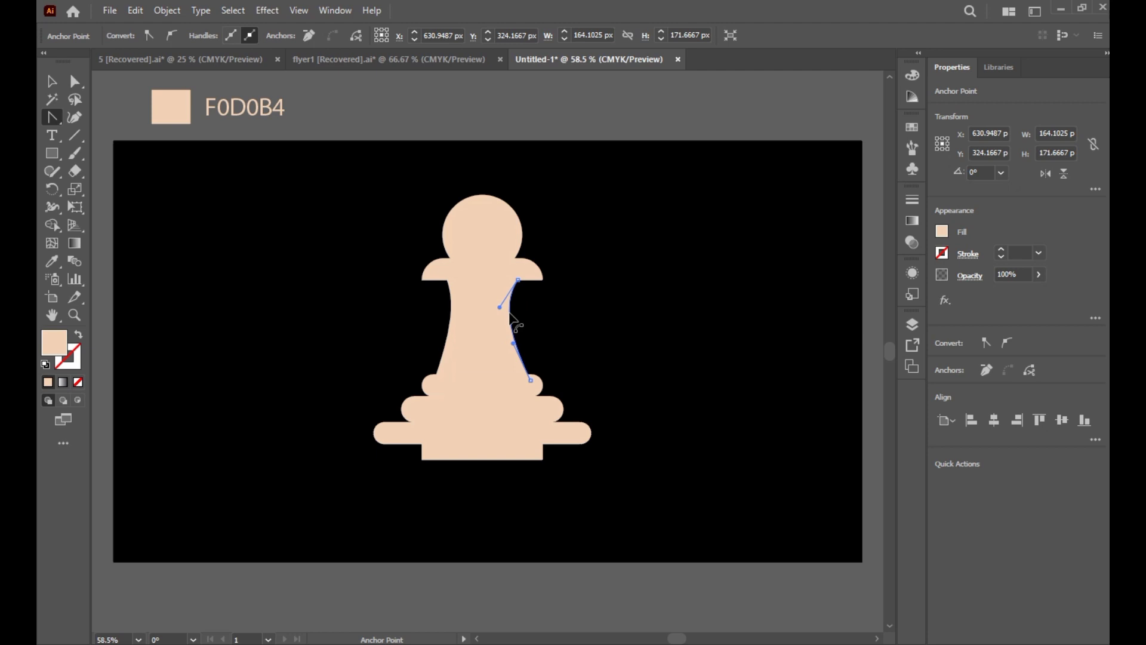
left_click(51, 81)
left_click(264, 259)
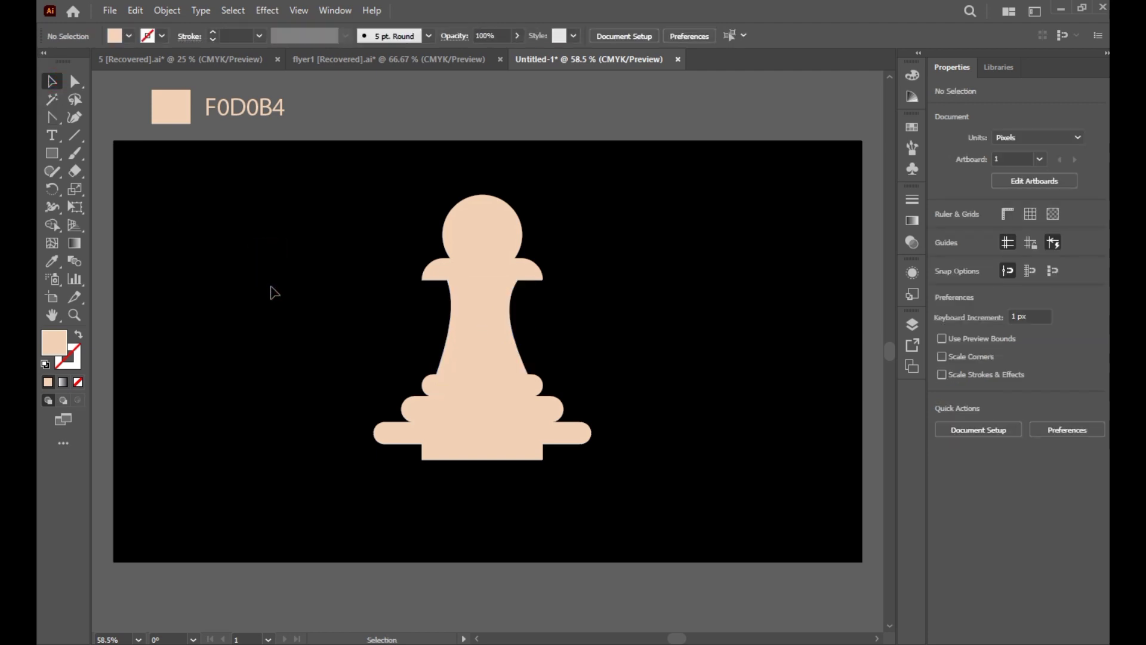
Step: Unite all the pawn shapes into a single silhouette with Pathfinder
left_click_drag(354, 200, 635, 513)
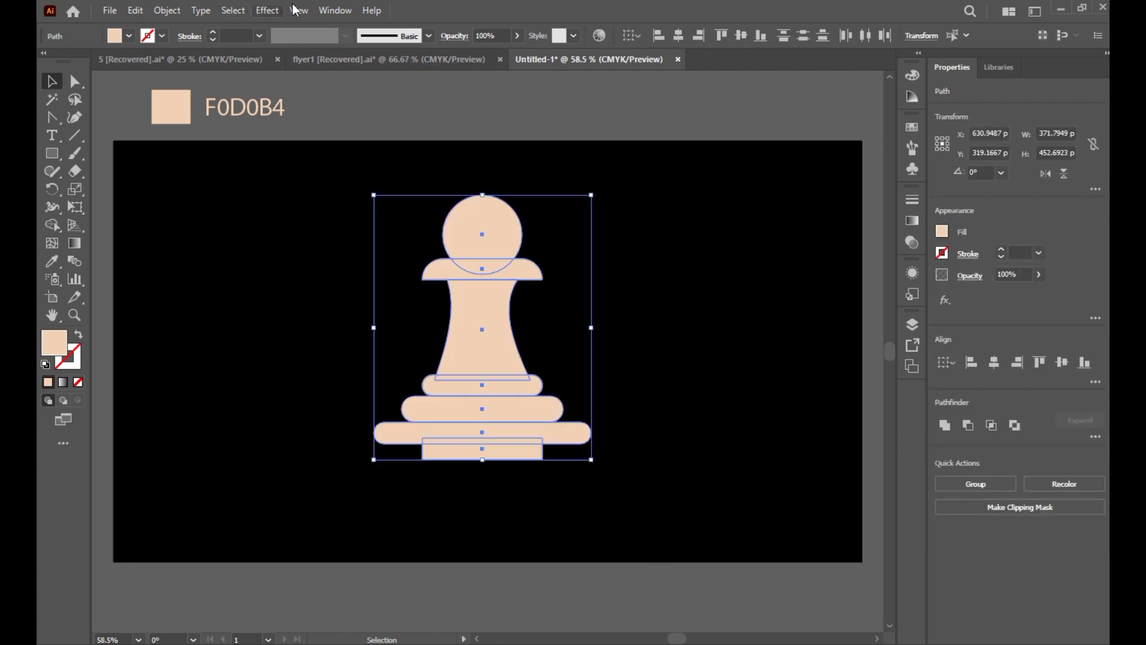
left_click(336, 11)
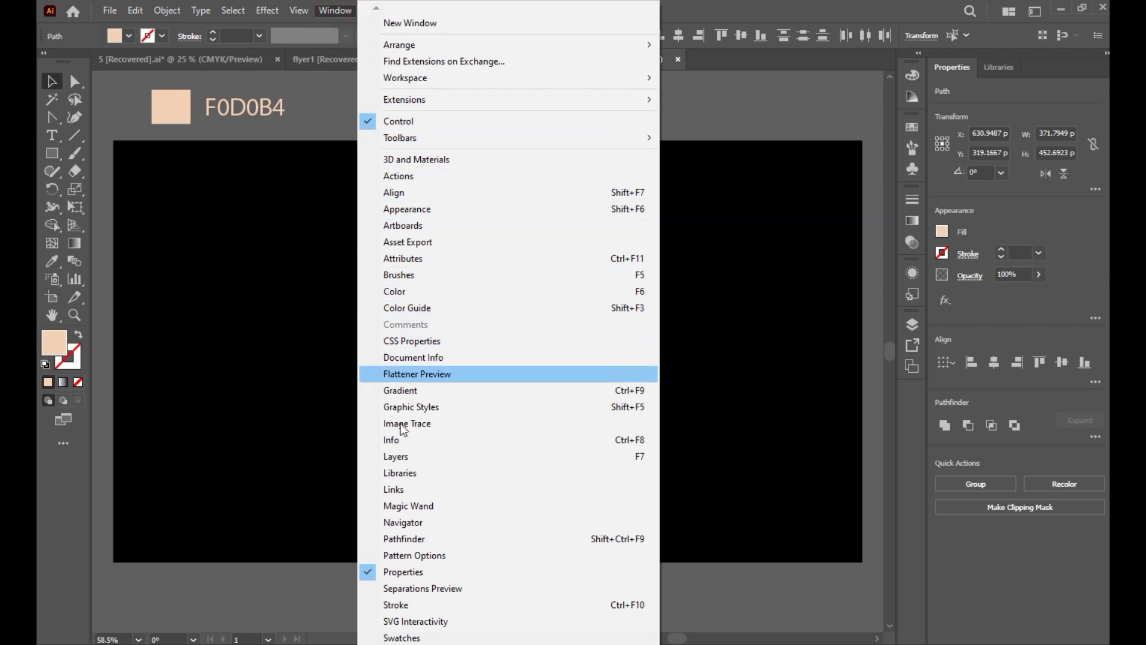
left_click(398, 537)
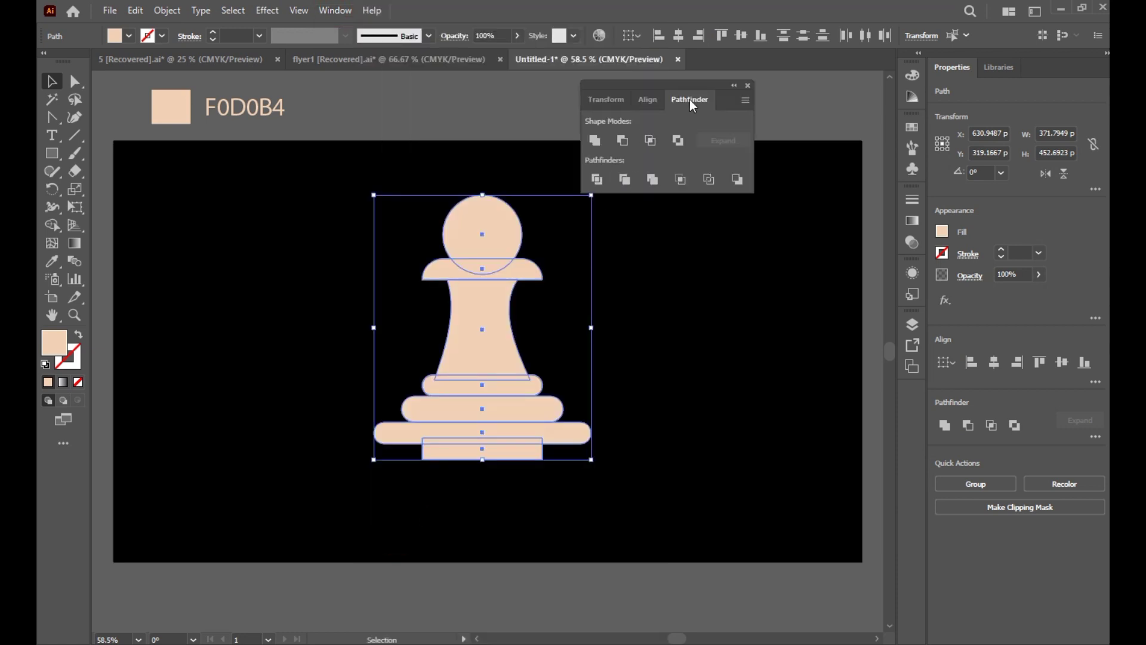
left_click_drag(690, 84, 811, 94)
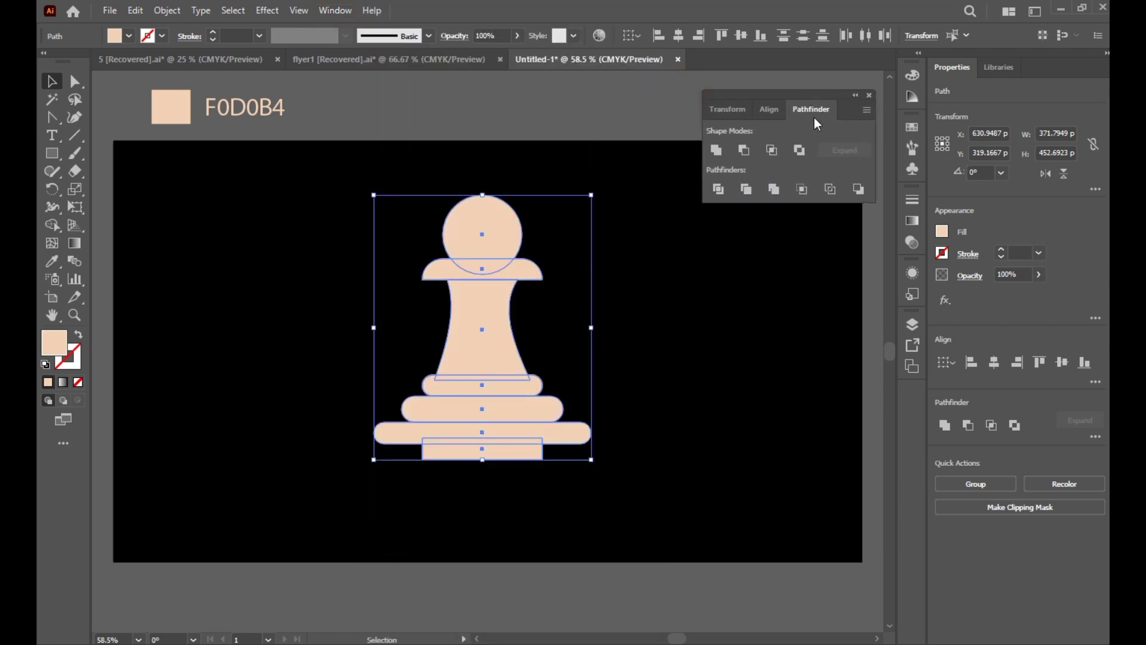
left_click(716, 150)
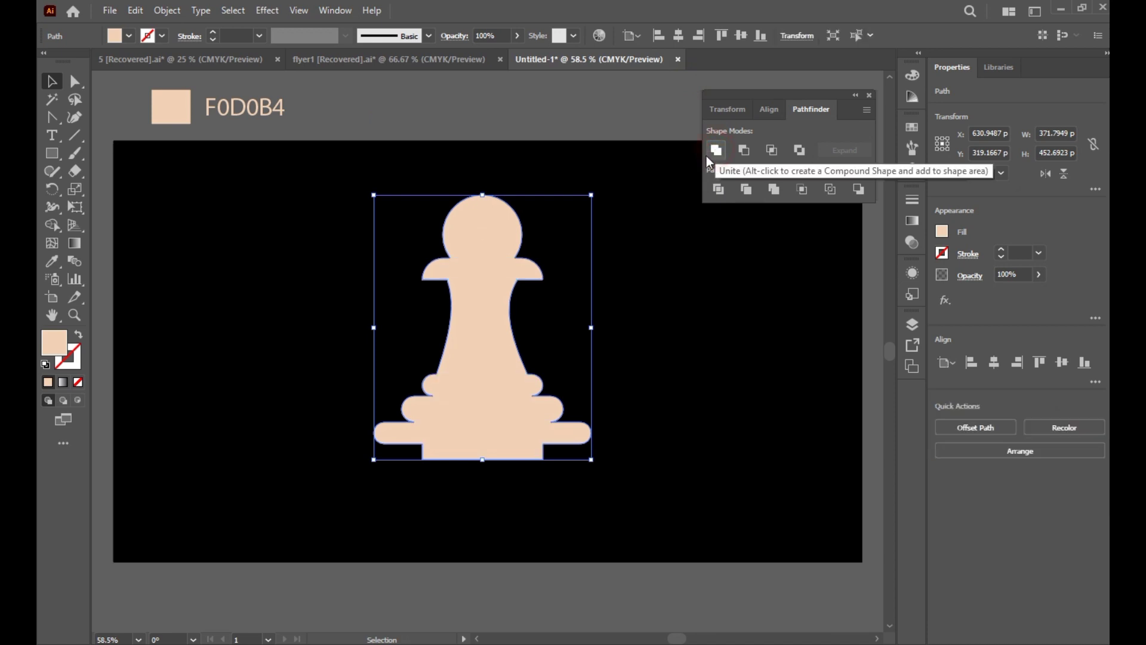
left_click(732, 318)
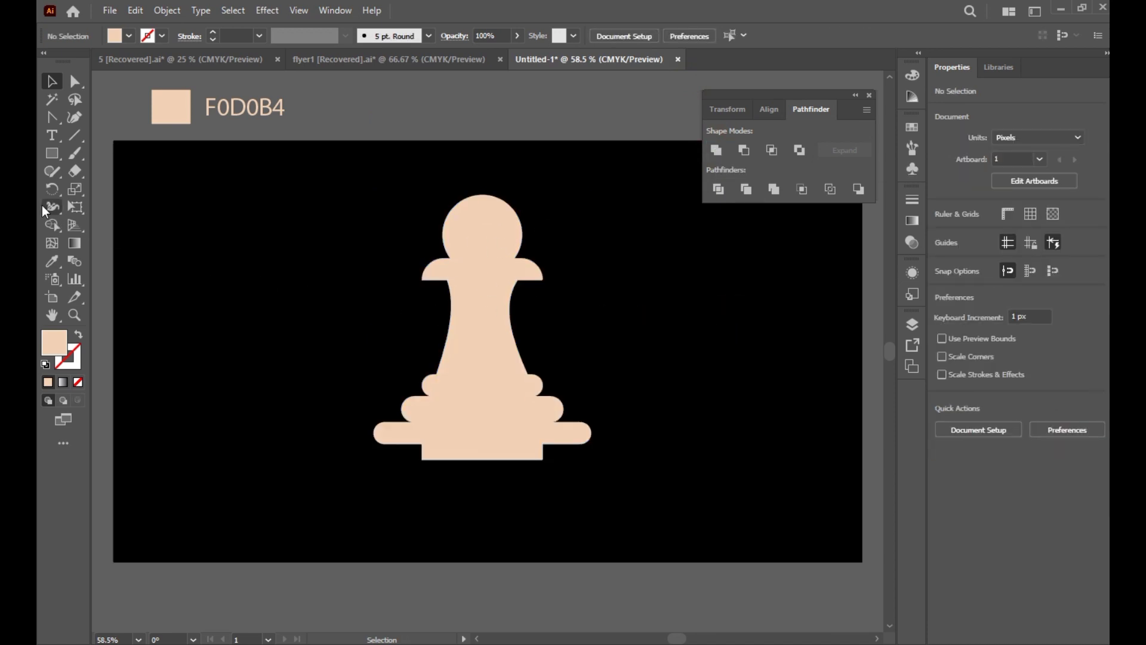
Step: Draw a vertical line about 552 px long through the pawn's centre and divide the pawn along it
left_click(74, 137)
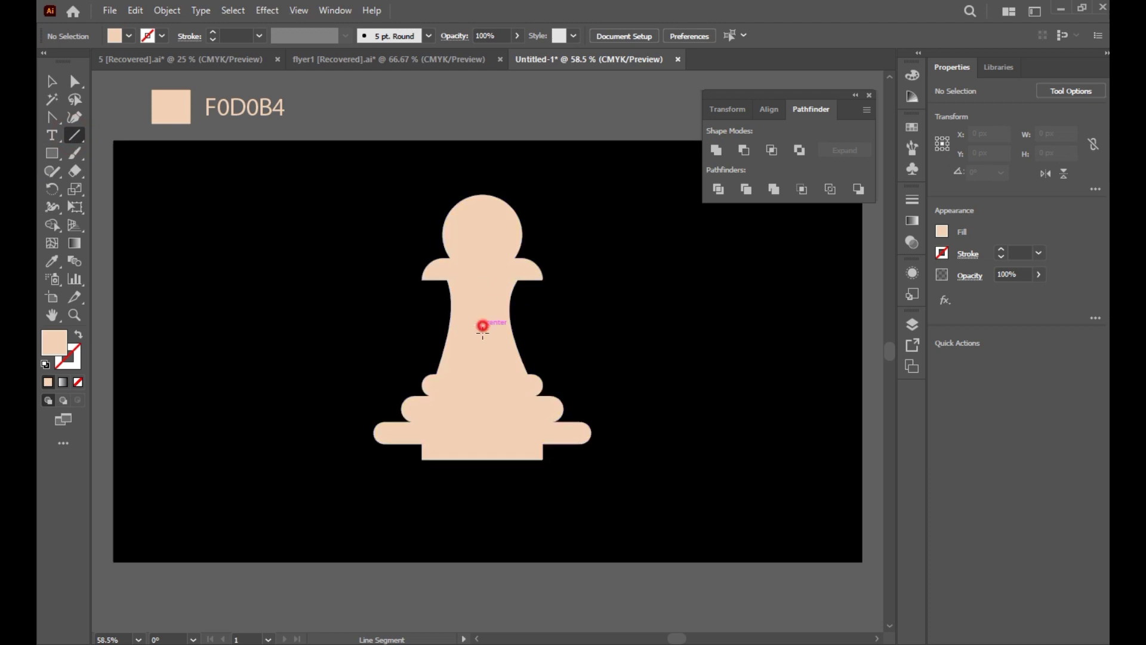
left_click_drag(483, 326, 482, 488)
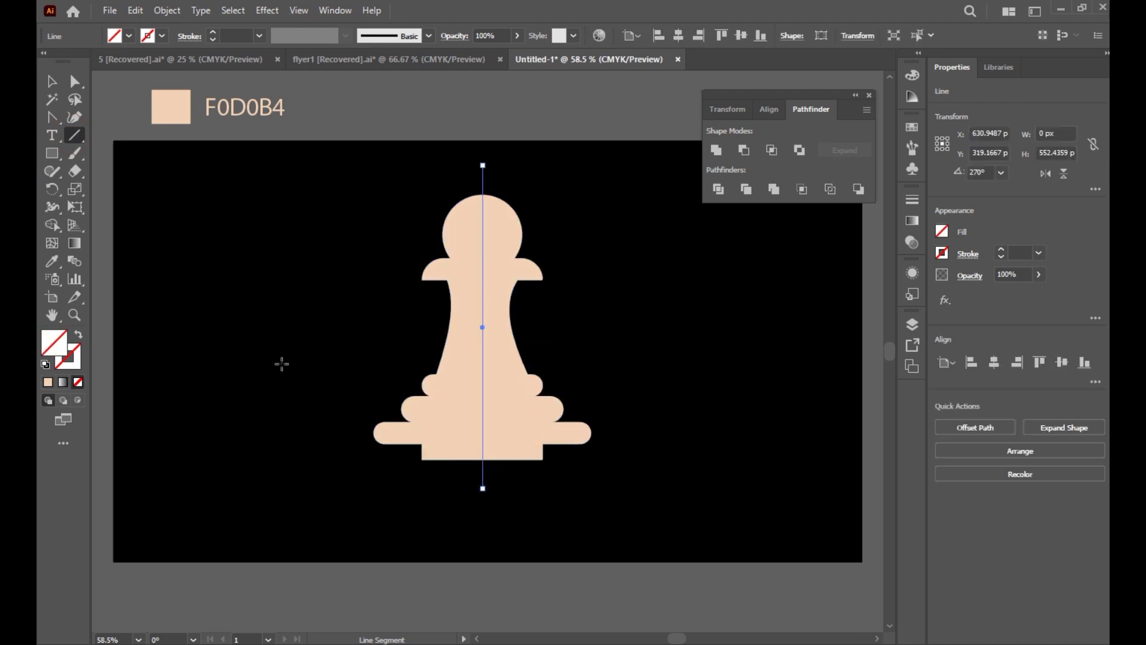
left_click(51, 81)
left_click_drag(277, 200, 683, 528)
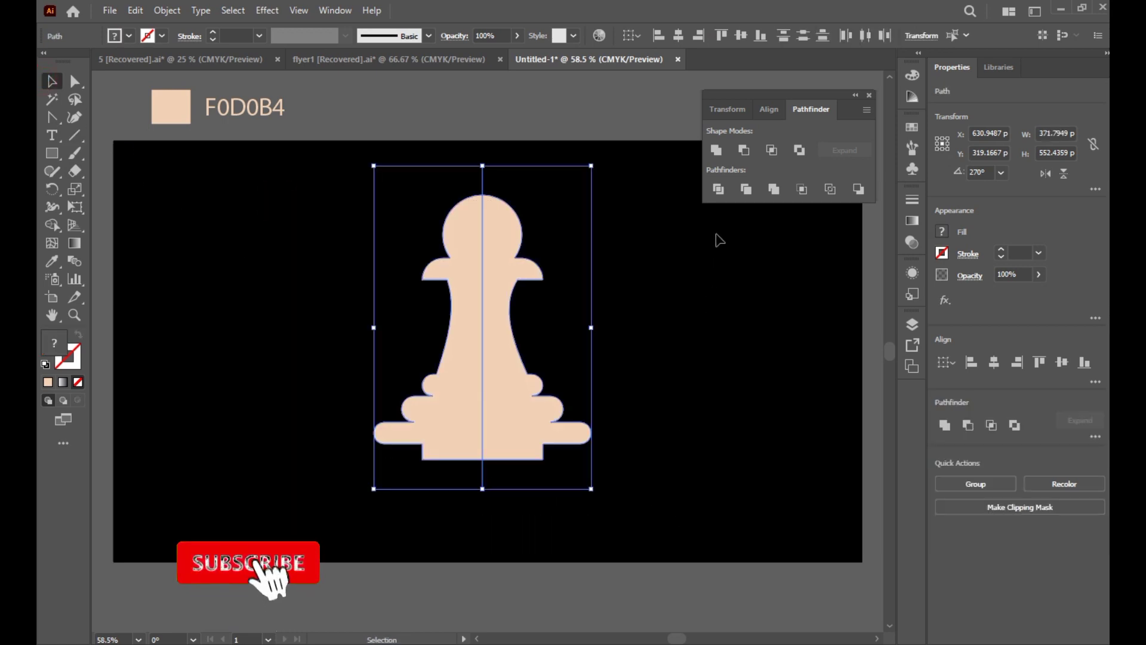
left_click(719, 189)
Step: Ungroup the divided pawn and delete its right half
right_click(460, 320)
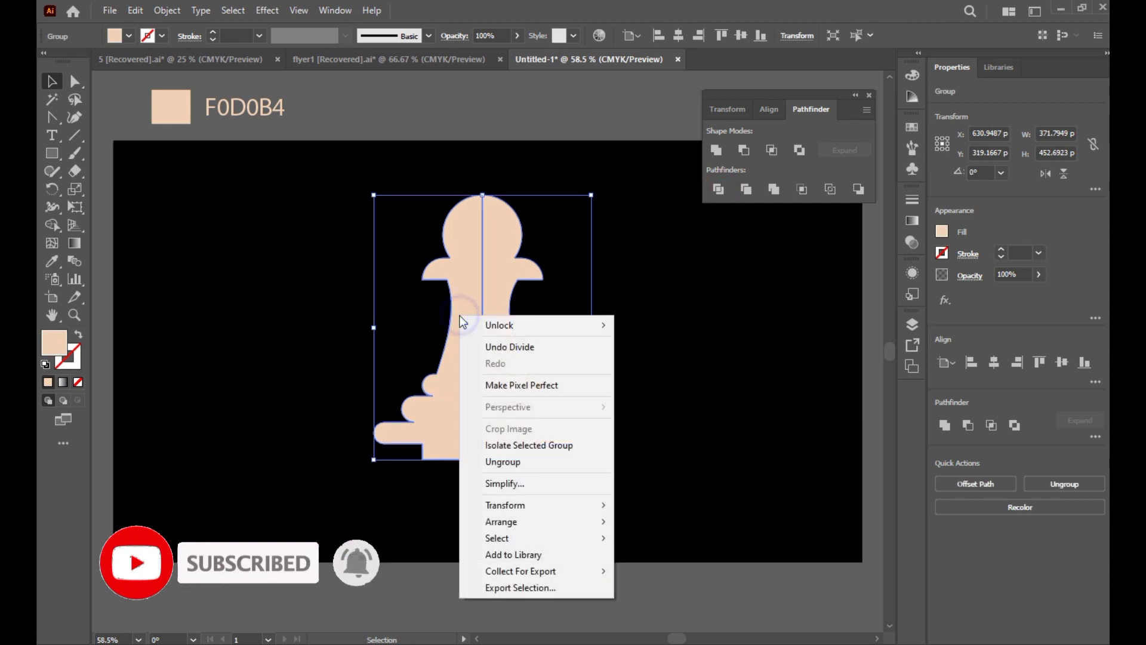
left_click(501, 463)
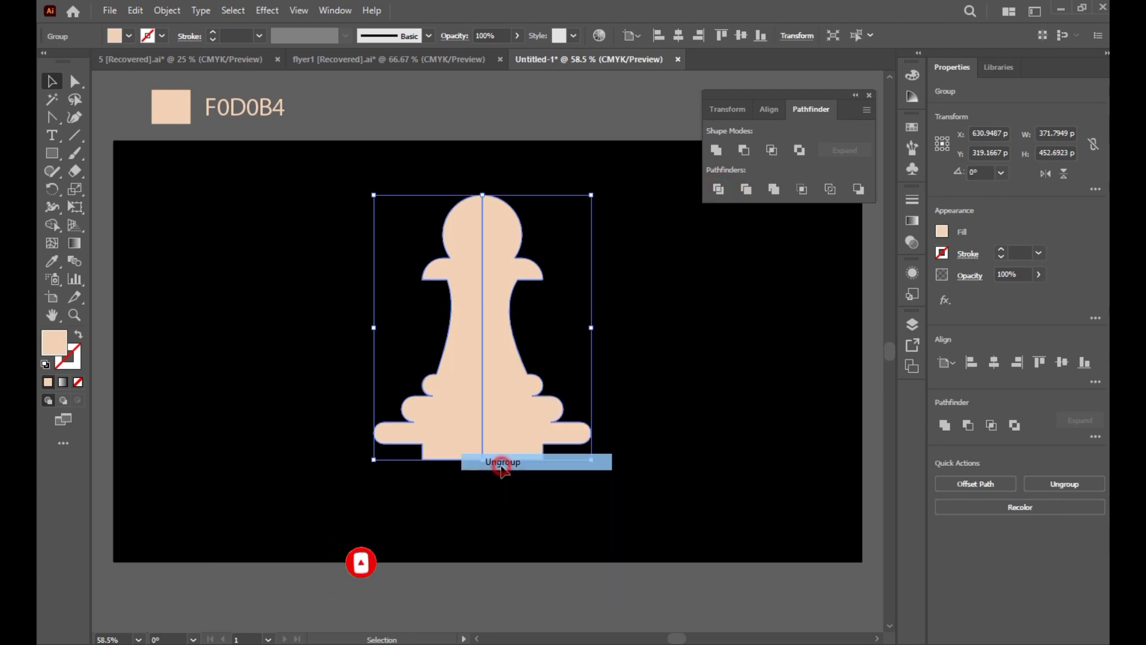
left_click(640, 431)
left_click_drag(544, 417, 643, 408)
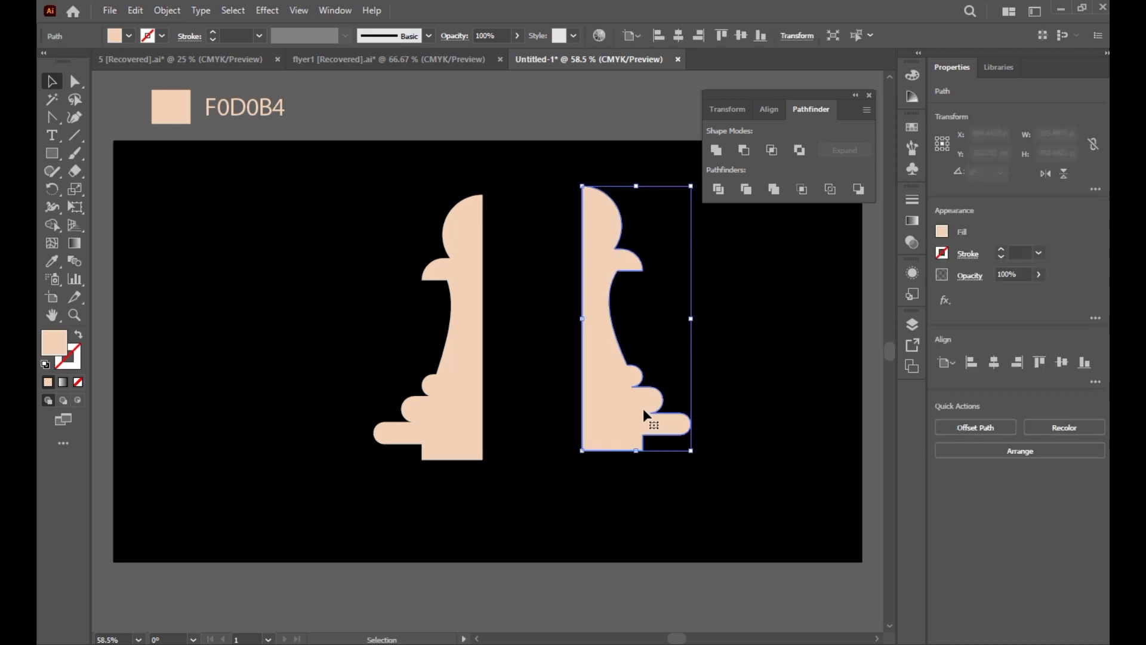
key("Delete")
Step: Move the remaining half-pawn toward the artboard's left side and revolve it in 3D by 360° with the offset direction from Right Edge
left_click_drag(472, 352, 383, 345)
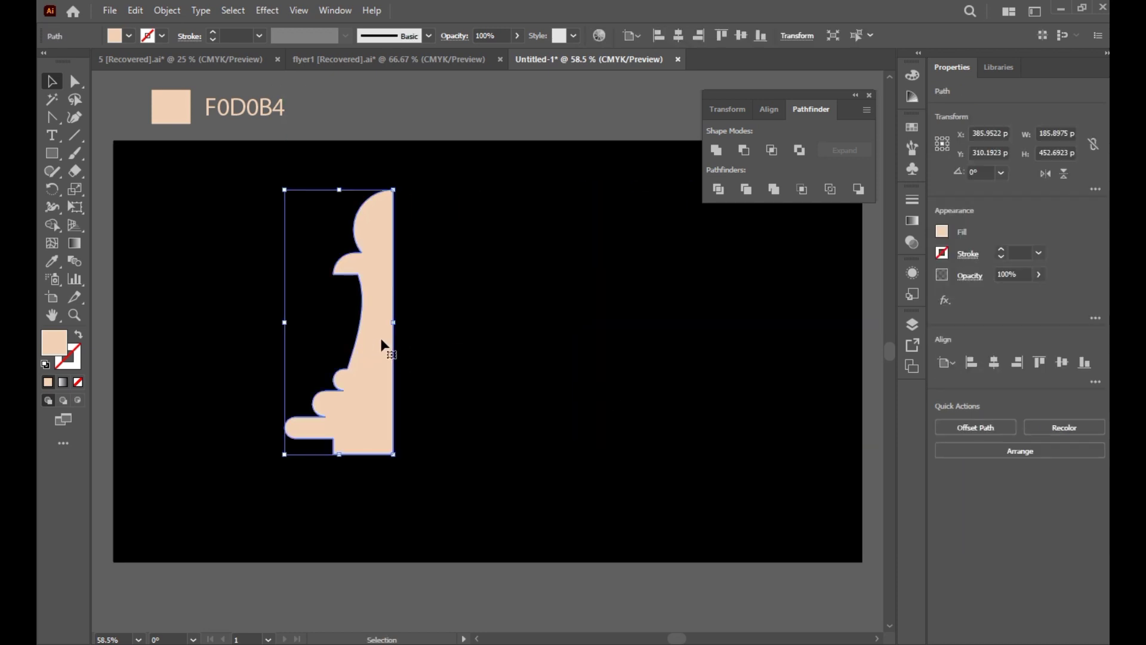
left_click(268, 15)
mouse_move(295, 96)
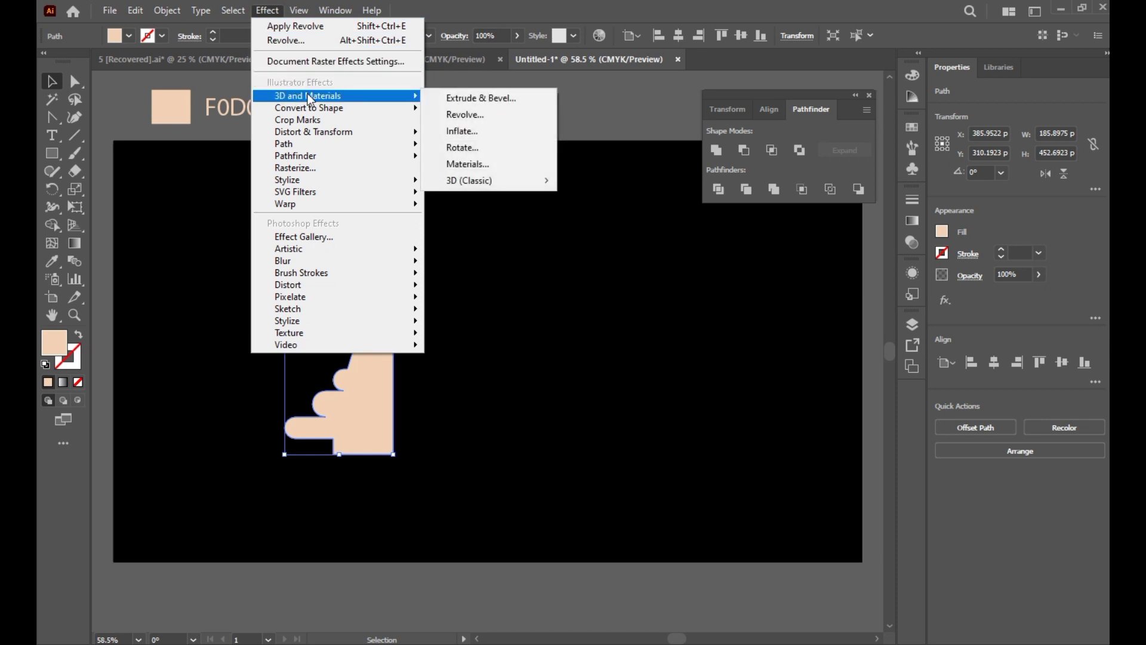
left_click(461, 114)
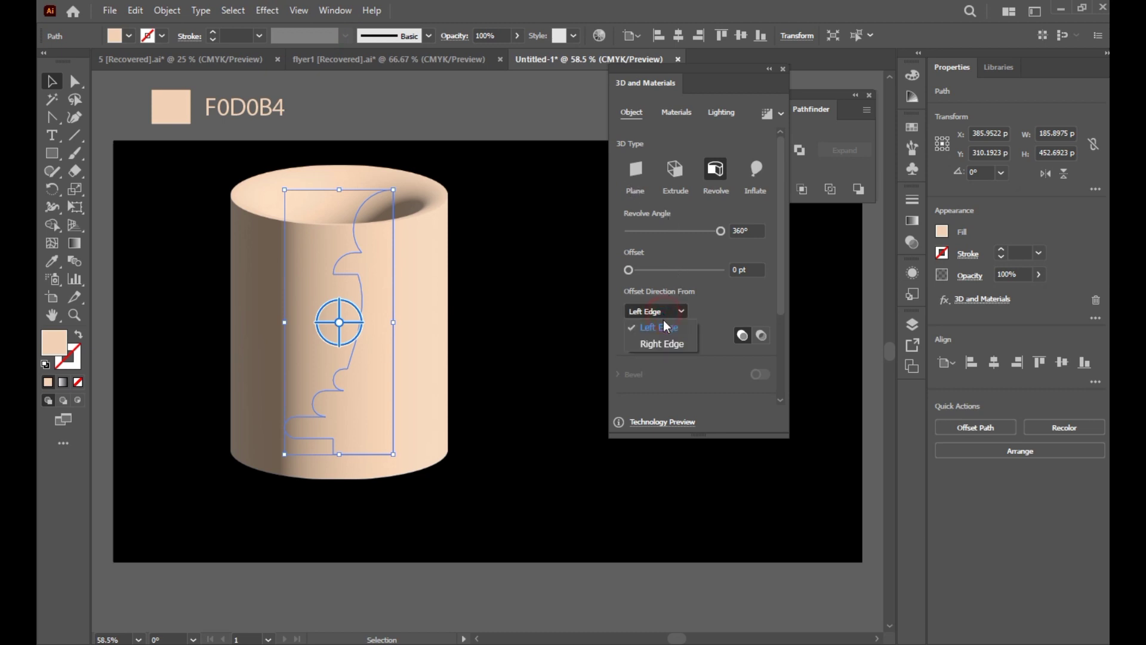
left_click(661, 345)
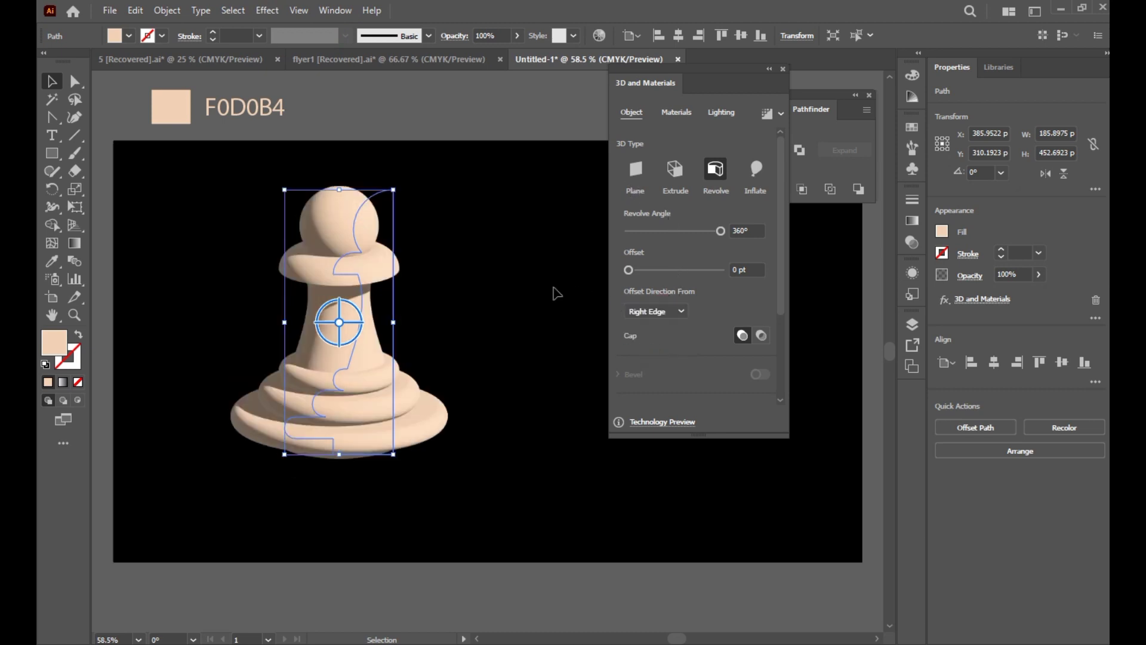
Step: Rotate the 3D pawn so it leans to the right and move it closer to the artboard's left edge
left_click(358, 310)
left_click_drag(358, 310, 293, 300)
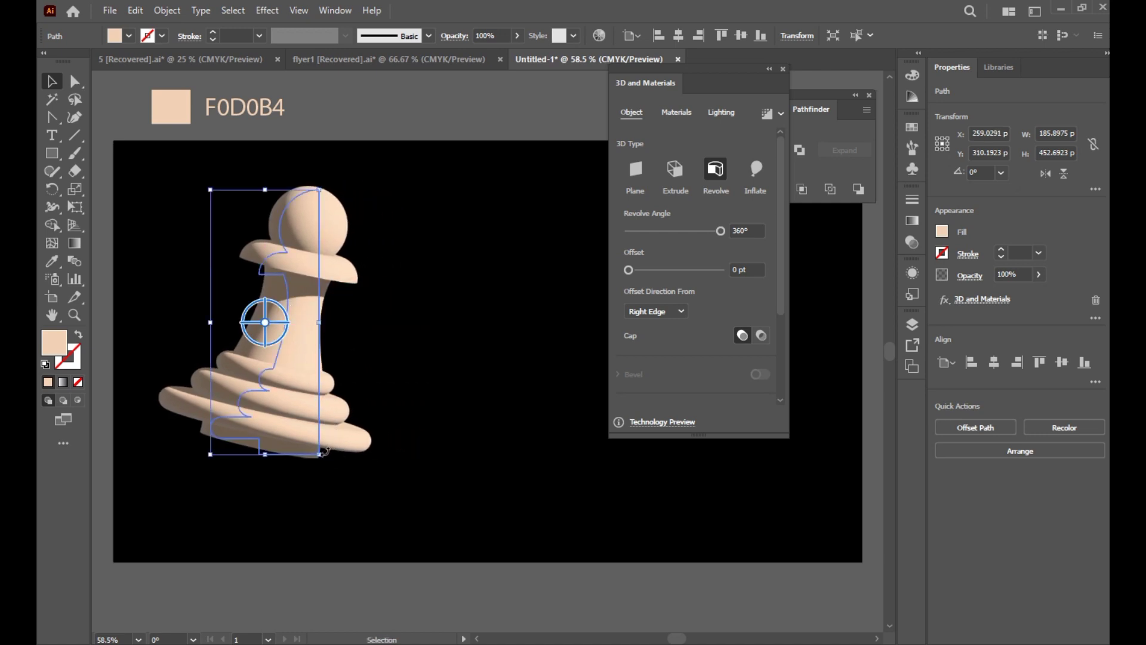
left_click_drag(322, 453, 352, 524)
key("a")
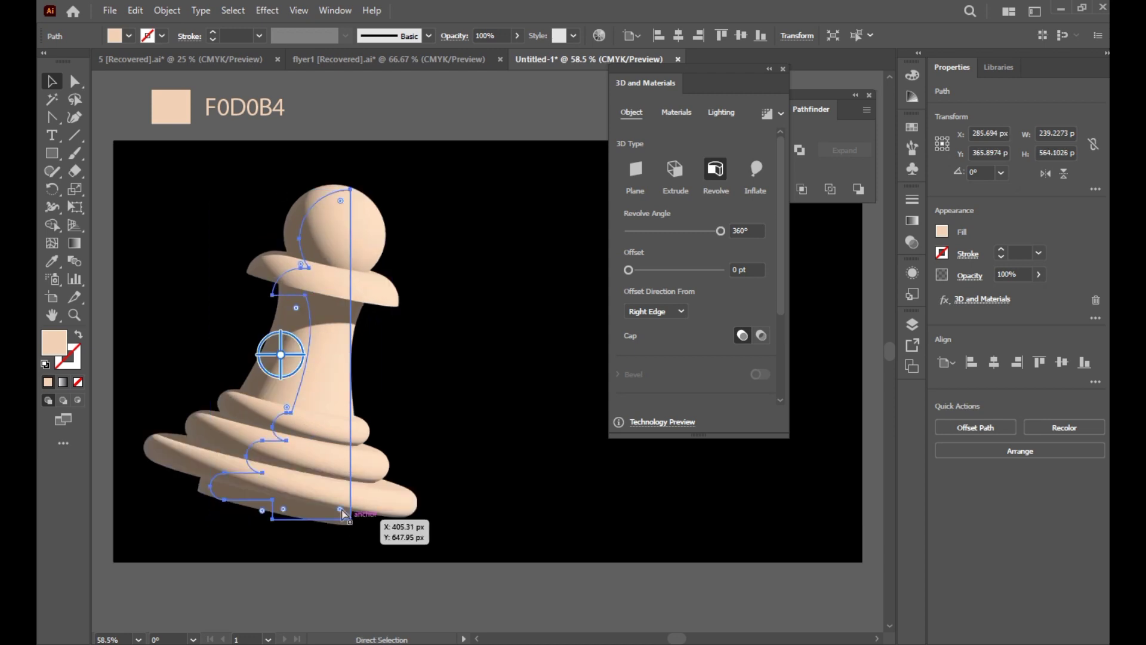
key("ctrl+z")
Step: Enlarge the pawn's path to about 215 by 524 px and move it up slightly
left_click_drag(321, 456, 343, 498)
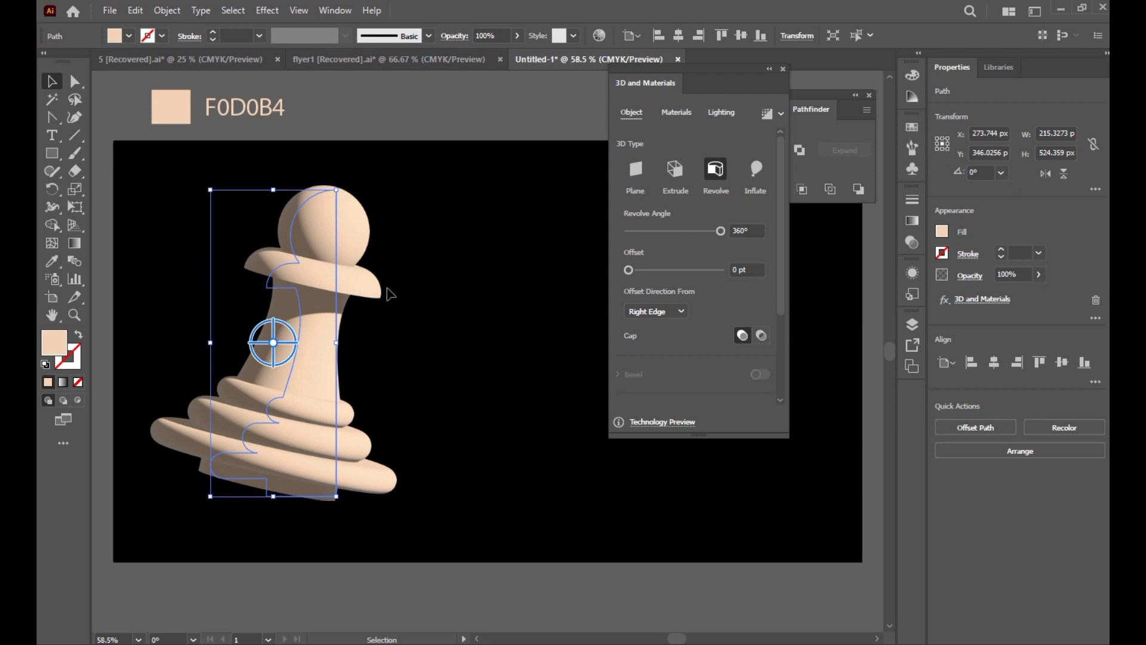
left_click_drag(273, 343, 272, 329)
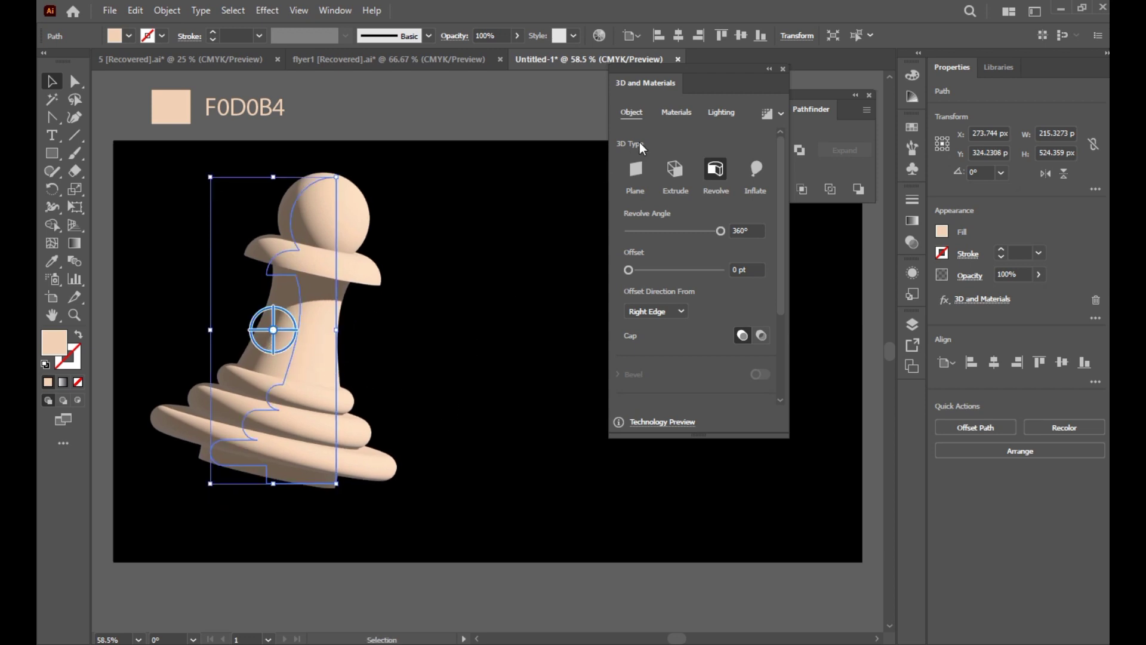
Step: Try the Diffuse, Top Left and Right lighting presets on the pawn and return it to Standard lighting
left_click(709, 112)
left_click(670, 177)
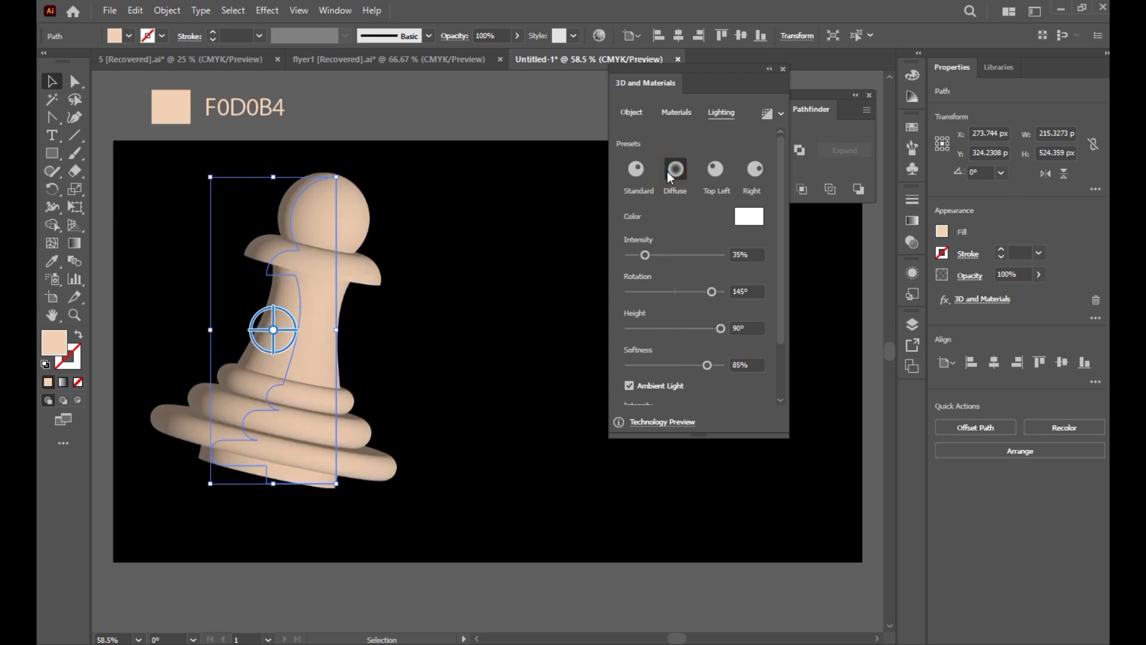
left_click(716, 171)
left_click(745, 177)
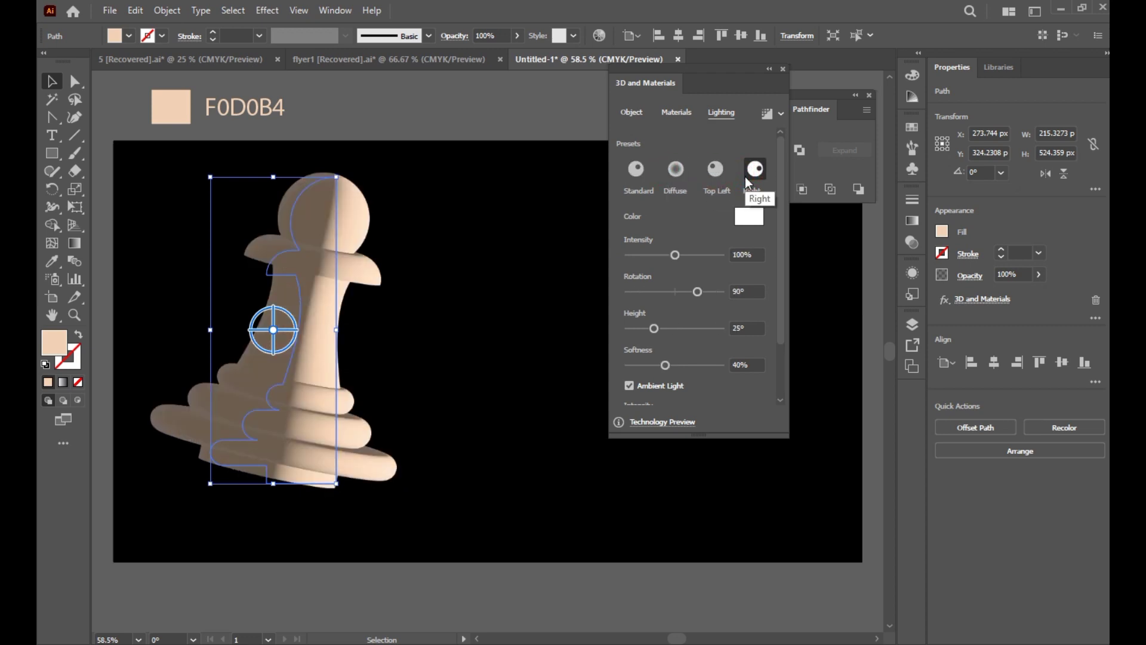
left_click(715, 171)
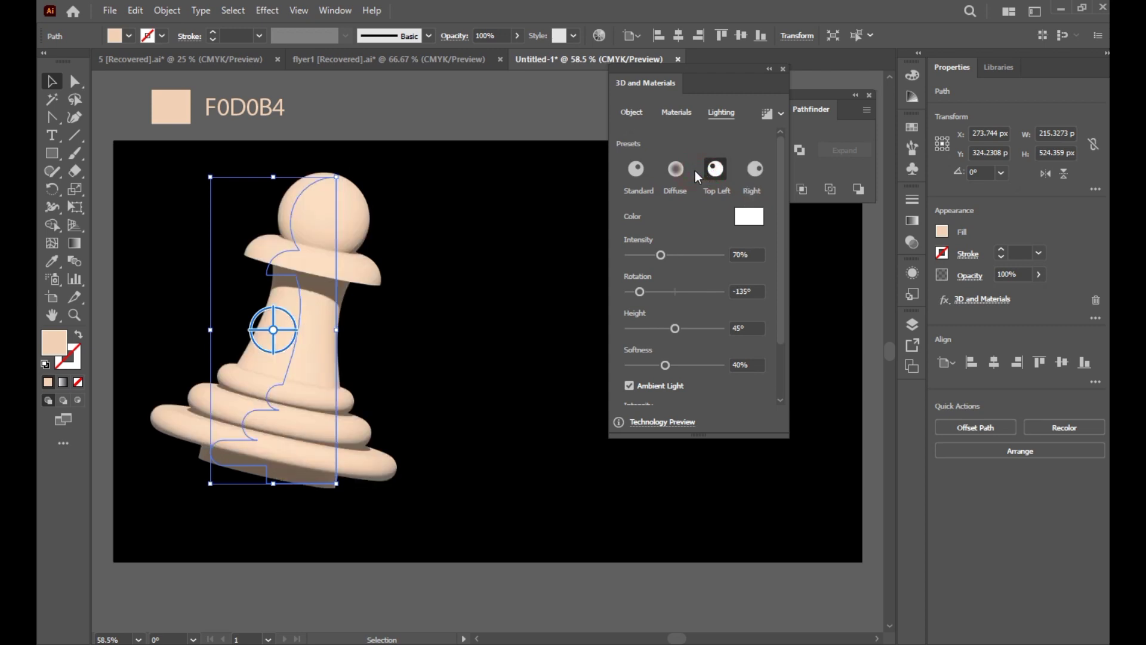
left_click(637, 175)
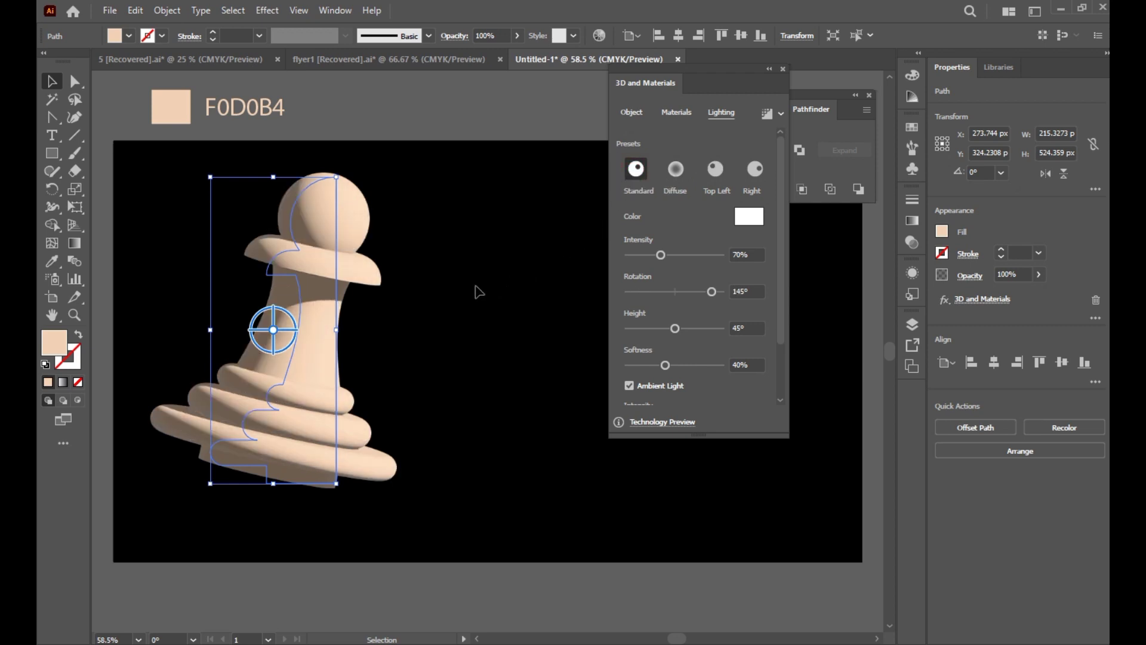
left_click(457, 362)
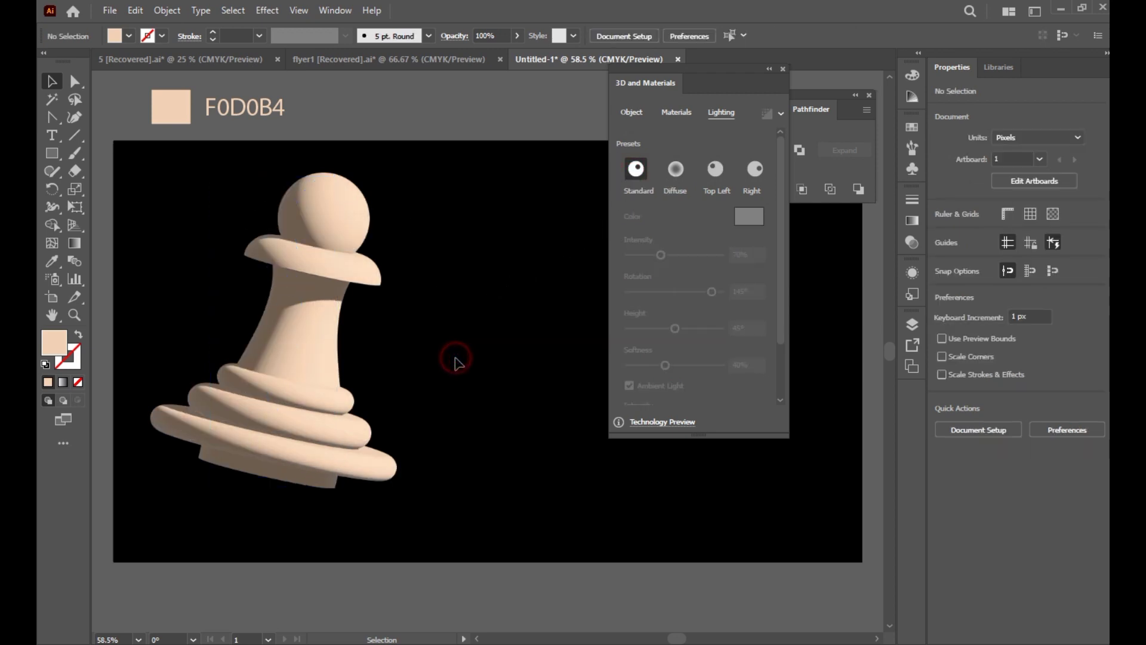
Step: Duplicate the pawn to its right and rotate the copy in 3D to lean left, level with the original
left_click(308, 313)
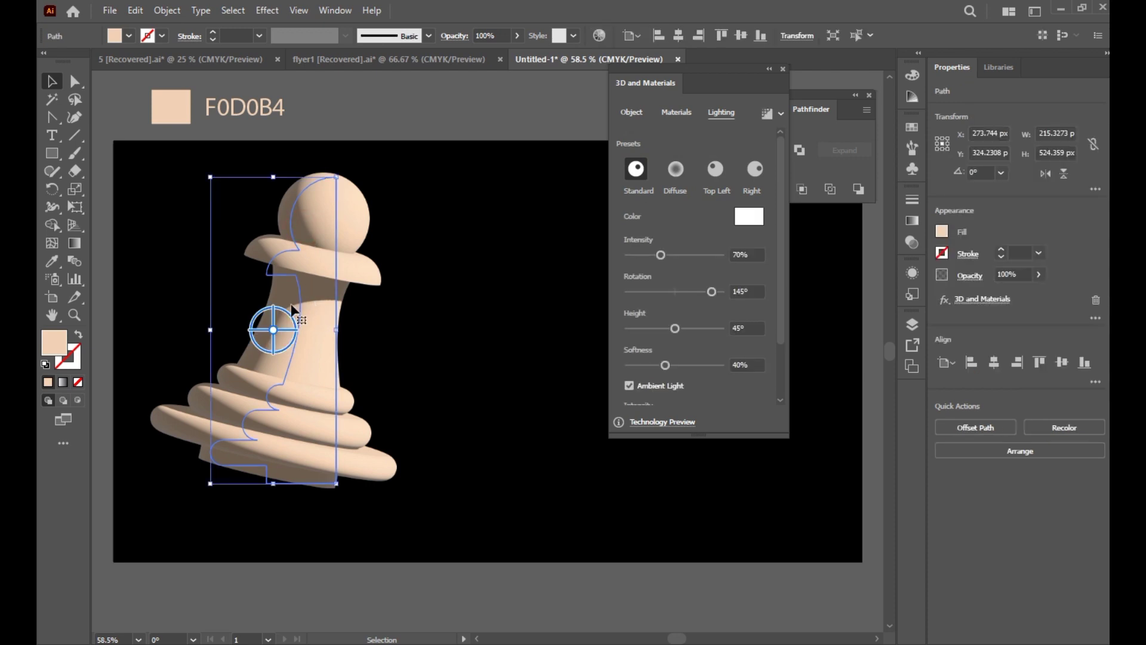
left_click_drag(300, 306, 352, 306)
mouse_move(482, 311)
left_mouse_down()
mouse_move(541, 306)
mouse_move(528, 318)
mouse_move(514, 307)
mouse_move(525, 318)
mouse_move(501, 344)
mouse_move(533, 330)
left_mouse_up()
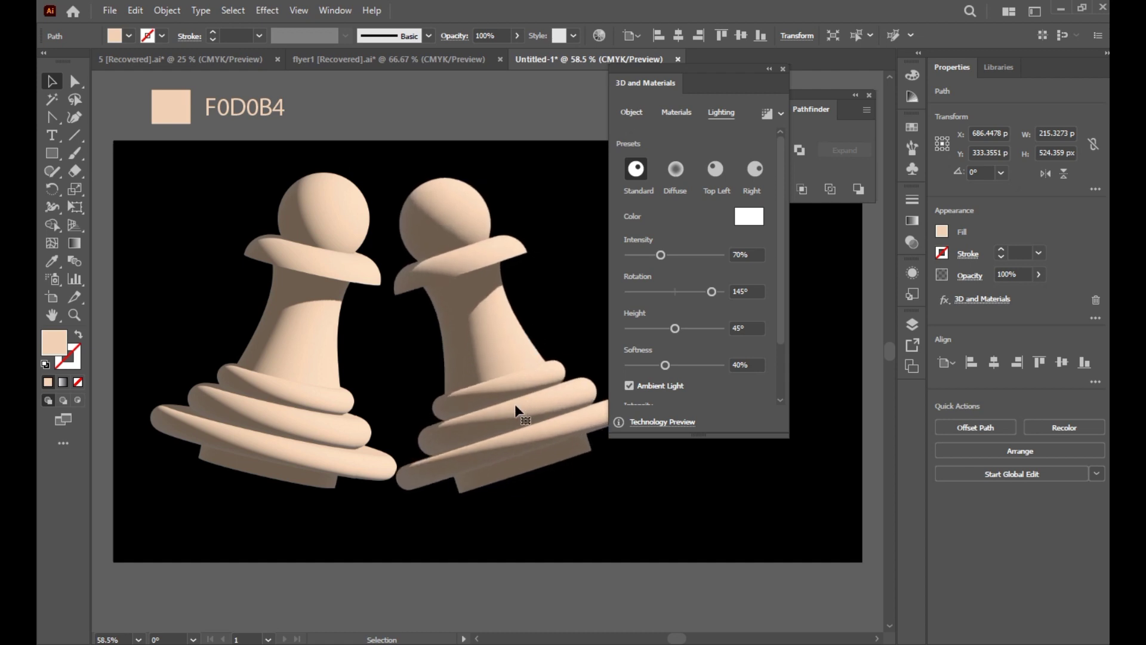
left_click_drag(513, 397, 540, 391)
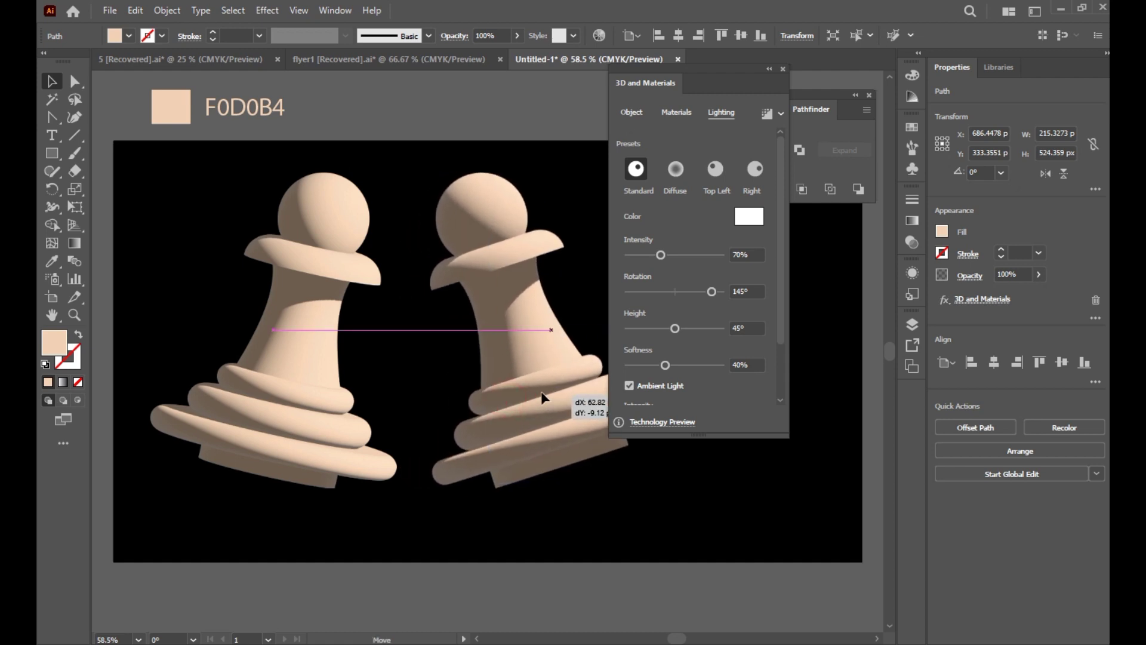
Step: Close the 3D and Materials and Pathfinder panels, and shift both pawns rightward with a wider gap between them
left_click(783, 68)
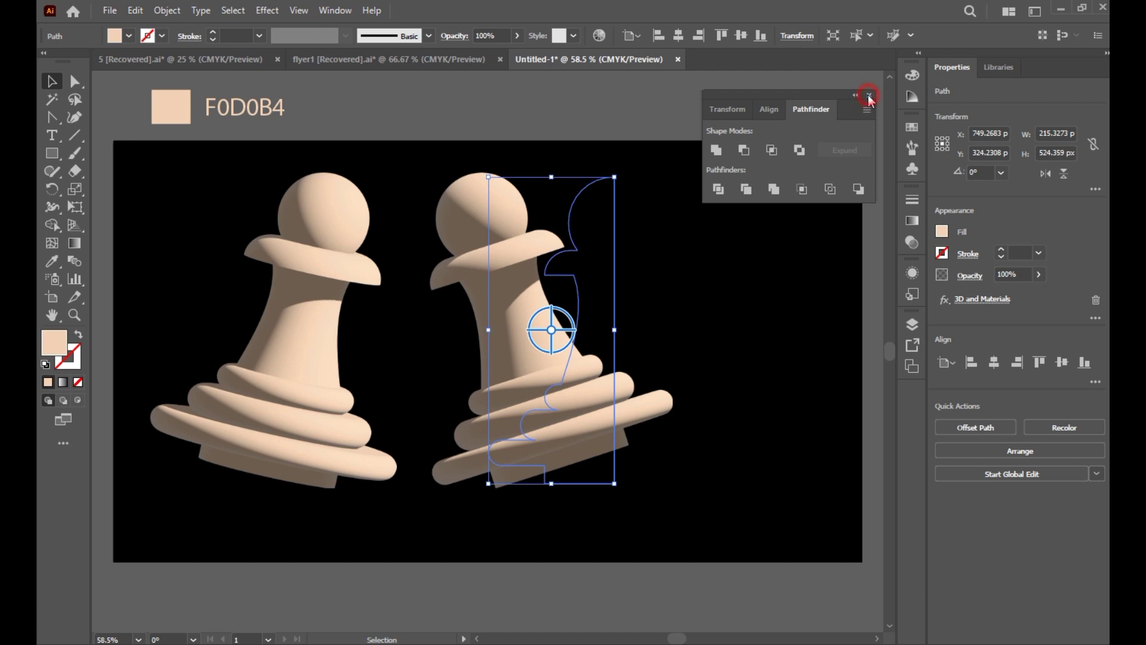
left_click(868, 95)
left_click_drag(561, 360, 591, 360)
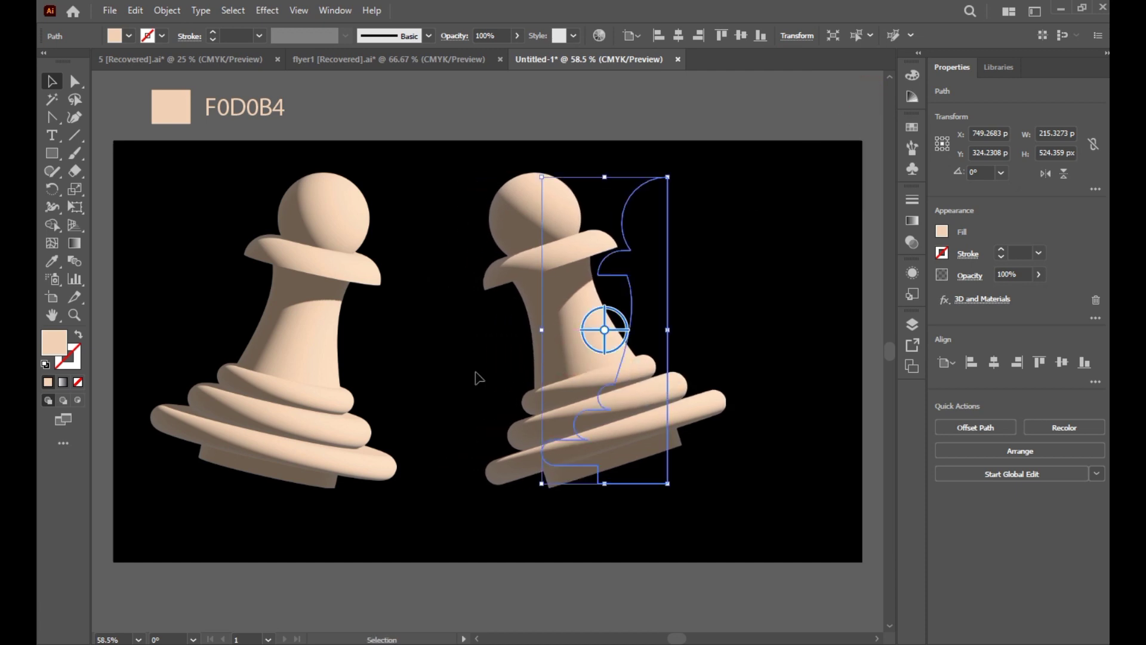
left_click_drag(307, 377, 325, 376)
Step: Move both pawns together toward the artboard's centre and expand their appearance
left_click(607, 406, "shift")
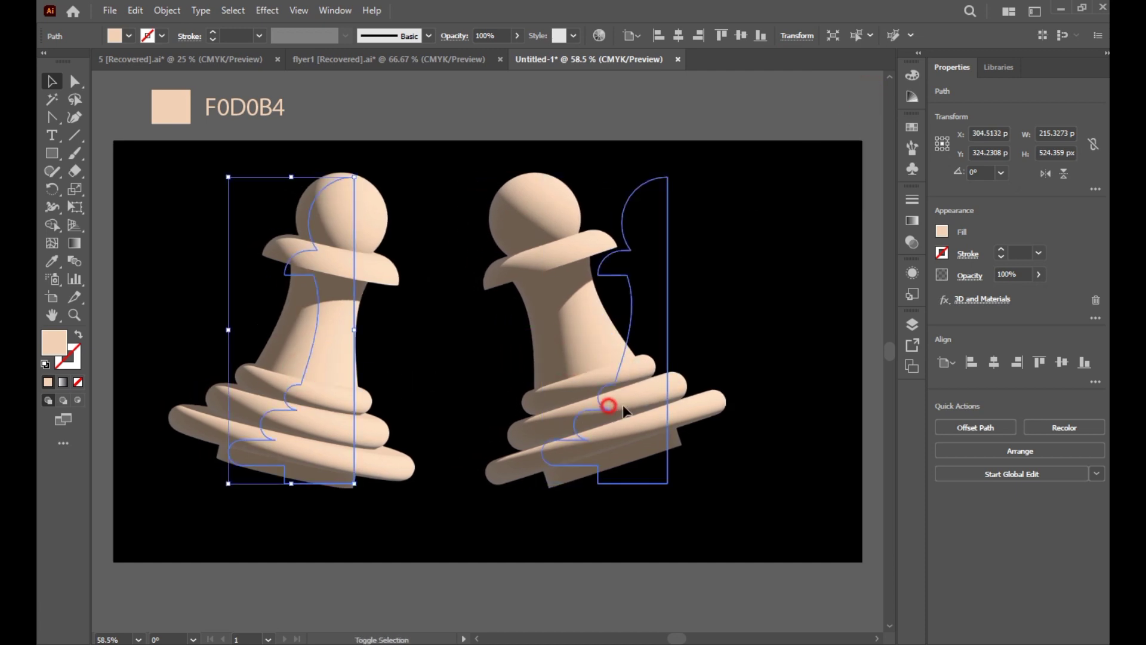
left_click_drag(607, 406, 665, 405)
left_click(164, 12)
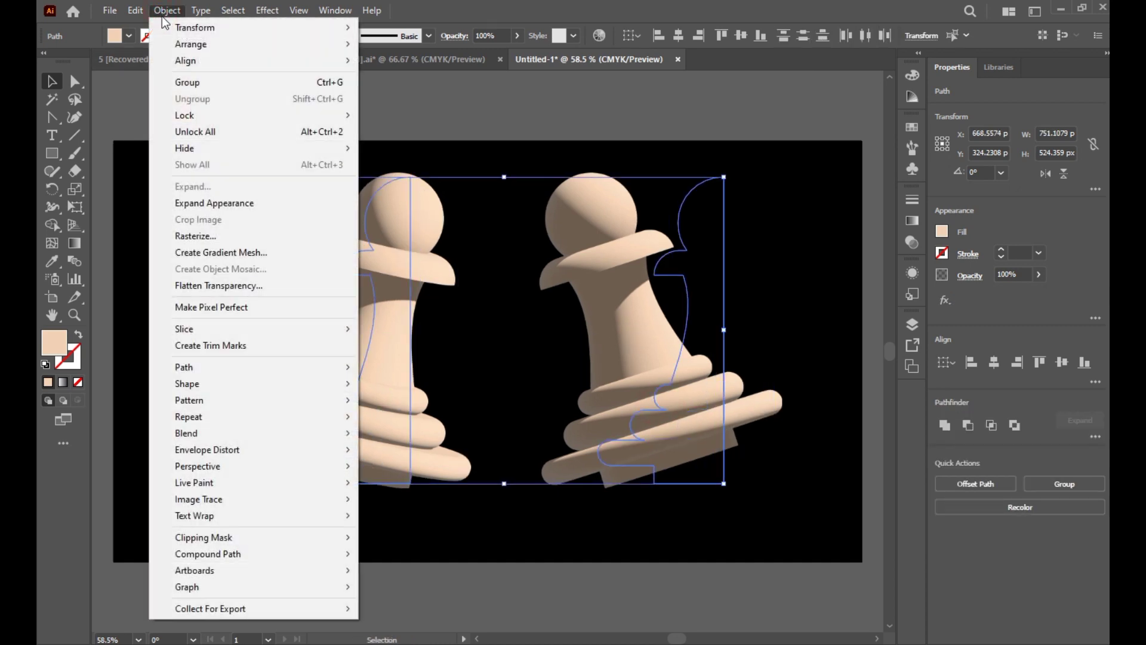
left_click(196, 199)
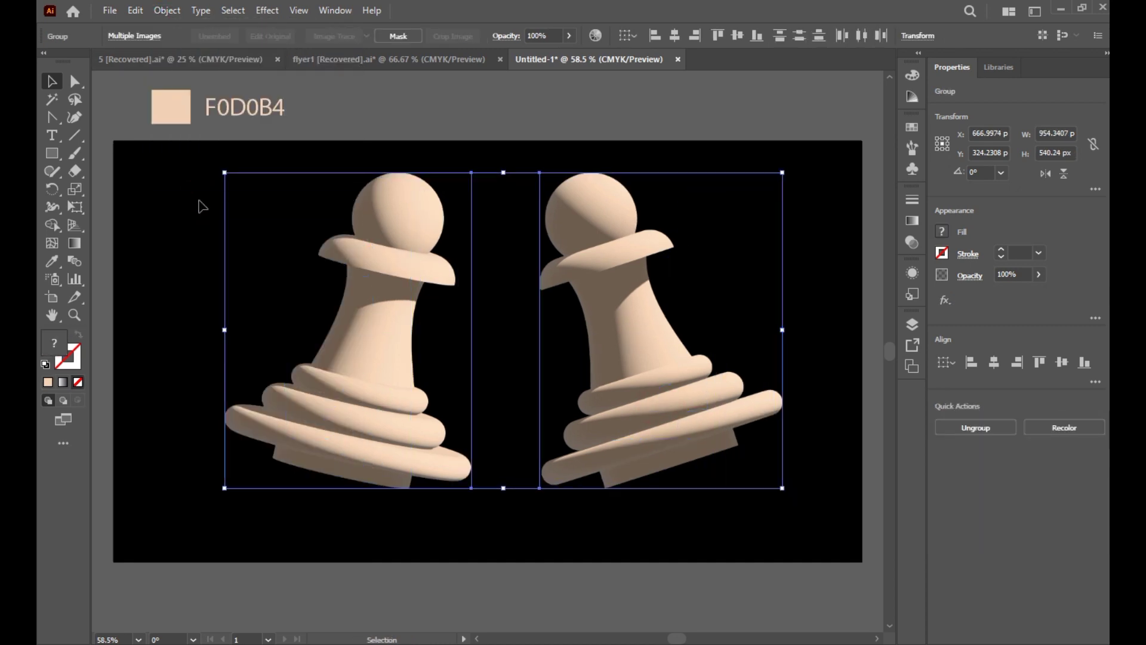
Step: Spread the two expanded pawns farther apart and position them slightly lower on the artboard
left_click(315, 269)
left_click_drag(352, 350, 318, 360)
mouse_move(593, 379)
left_mouse_down()
mouse_move(614, 370)
mouse_move(605, 391)
left_mouse_up()
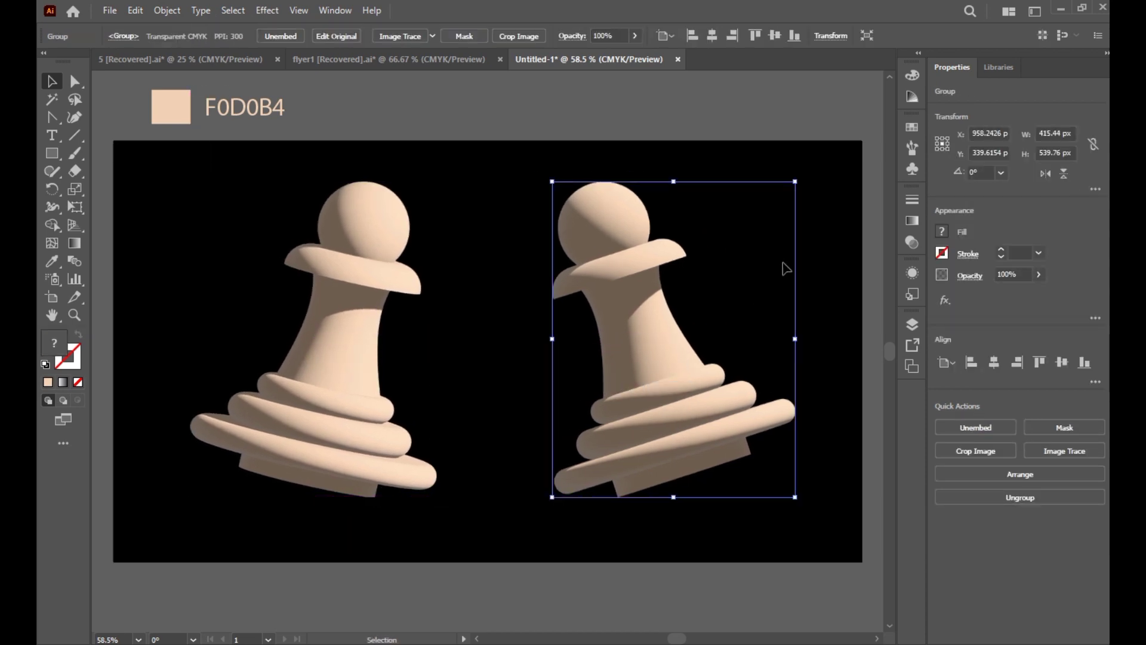
left_click(824, 192)
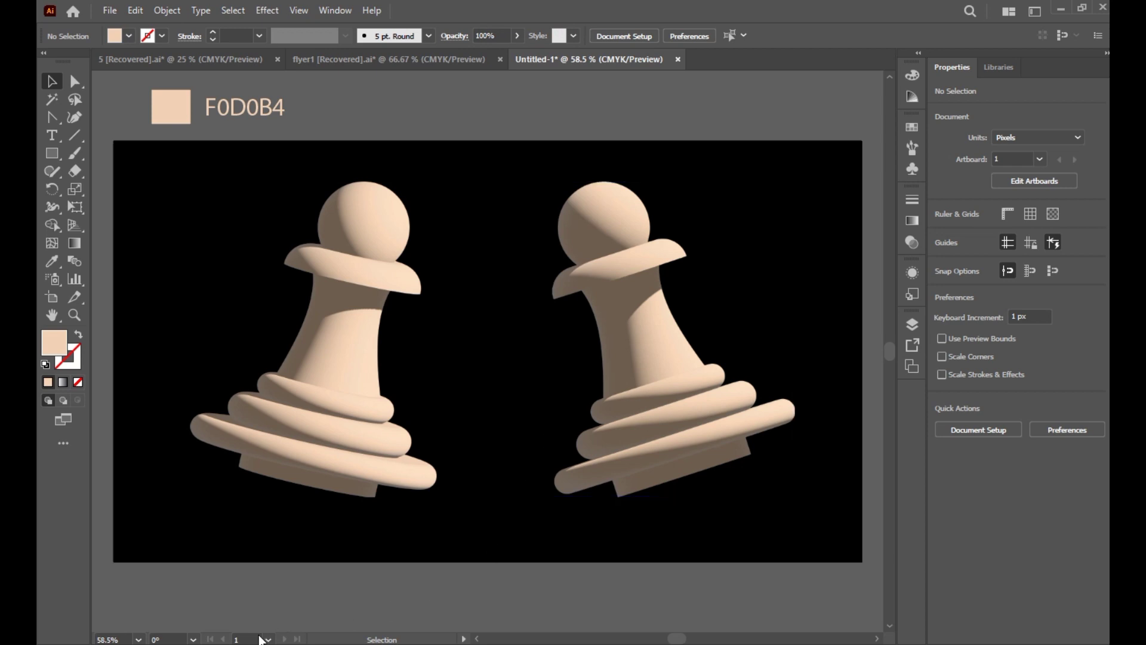